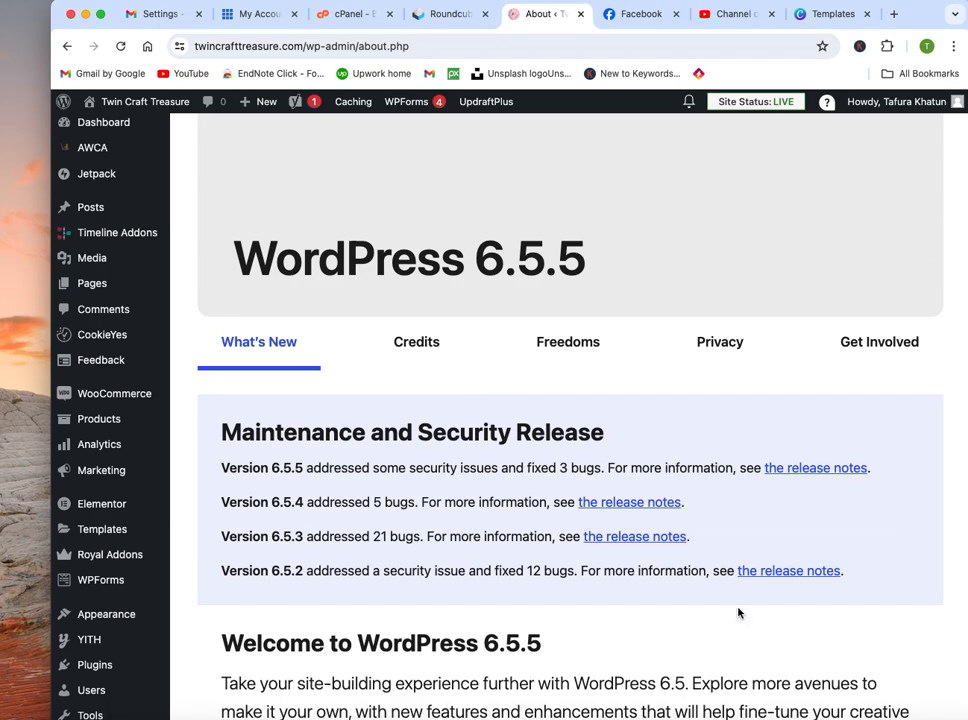
Step: Open the page for adding new plugins and look over its plugin search and featured plugins
mouse_move(112, 665)
left_click(213, 650)
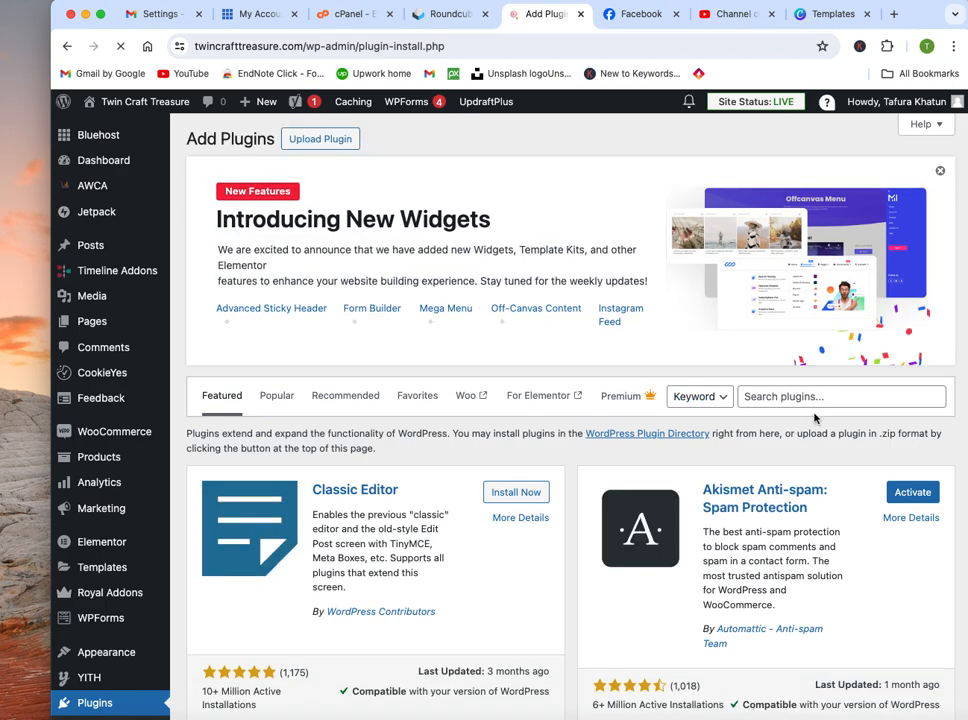
left_click(815, 397)
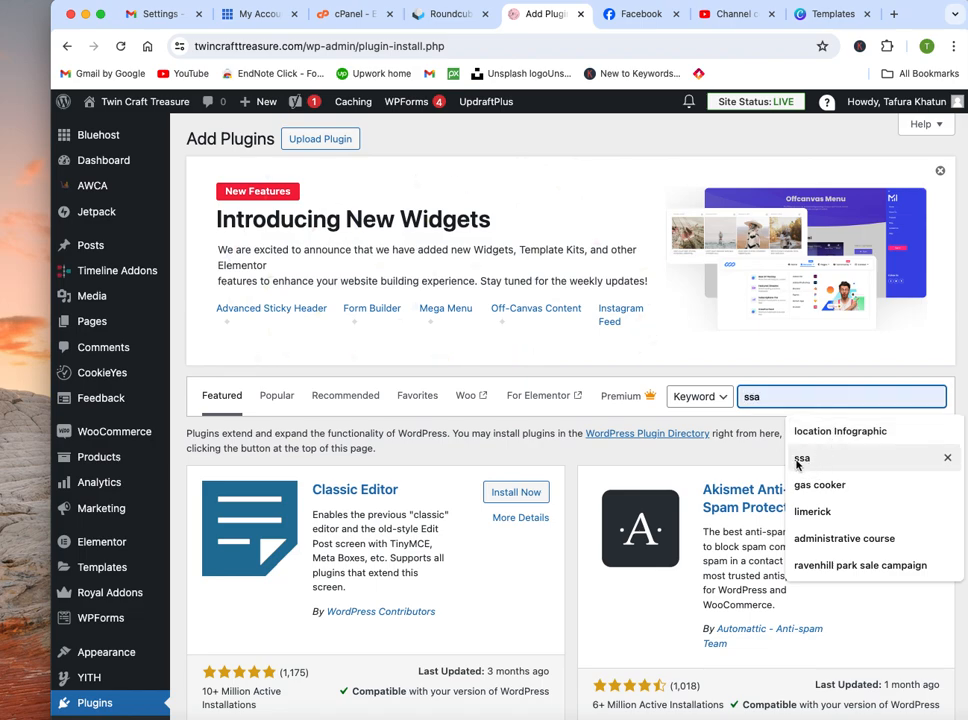
left_click(480, 144)
scroll(486, 365, "down", 3)
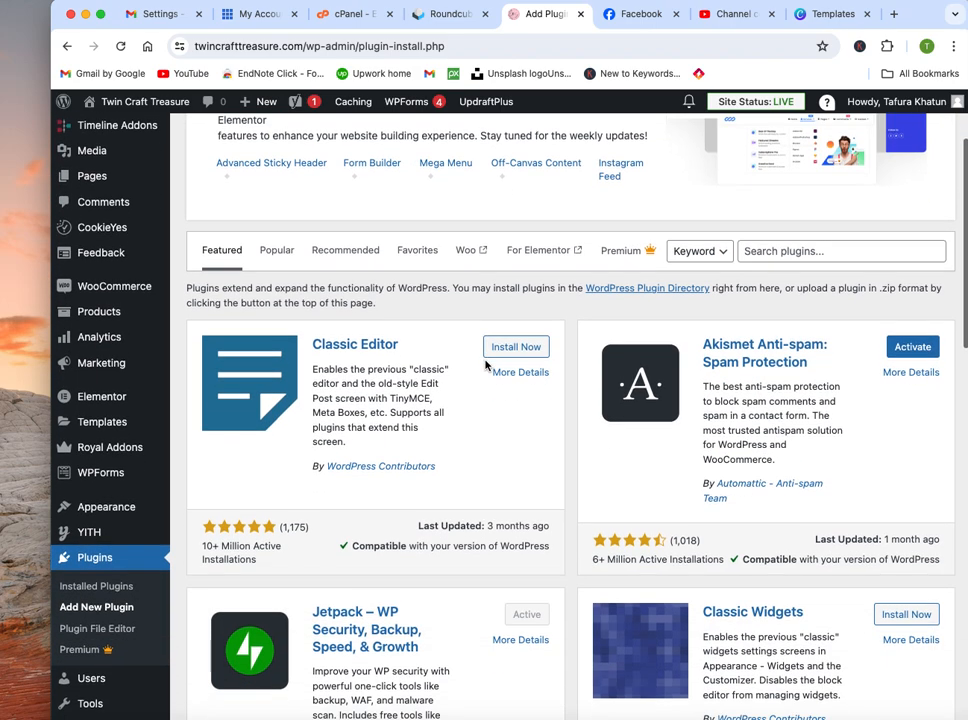
scroll(486, 365, "up", 1)
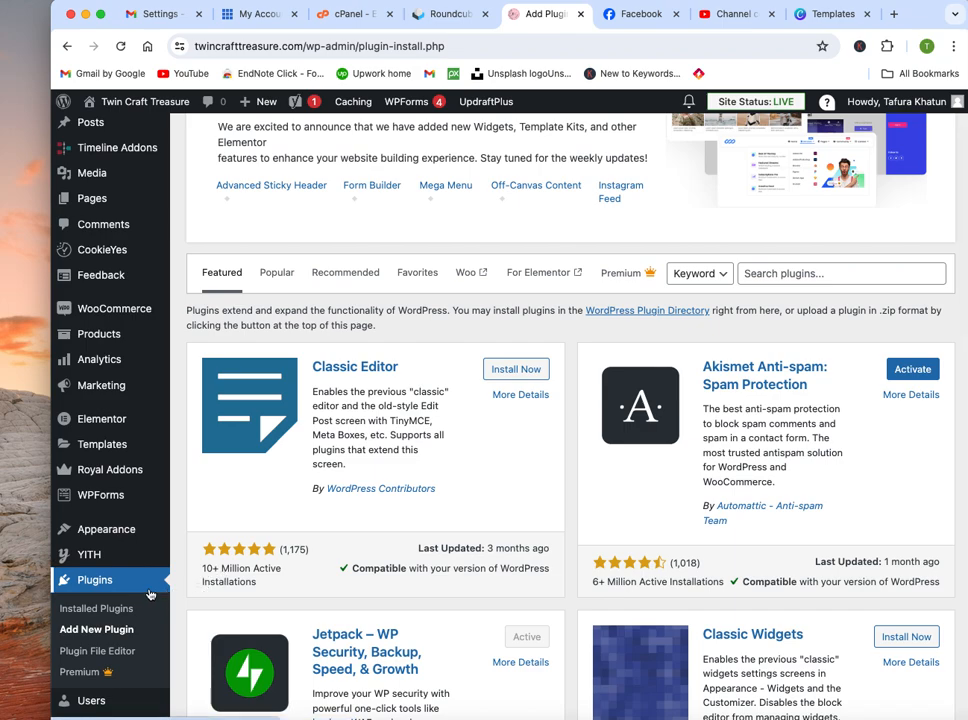
Step: Open the list of installed plugins and look through it for Simply Schedule Appointments
left_click(106, 580)
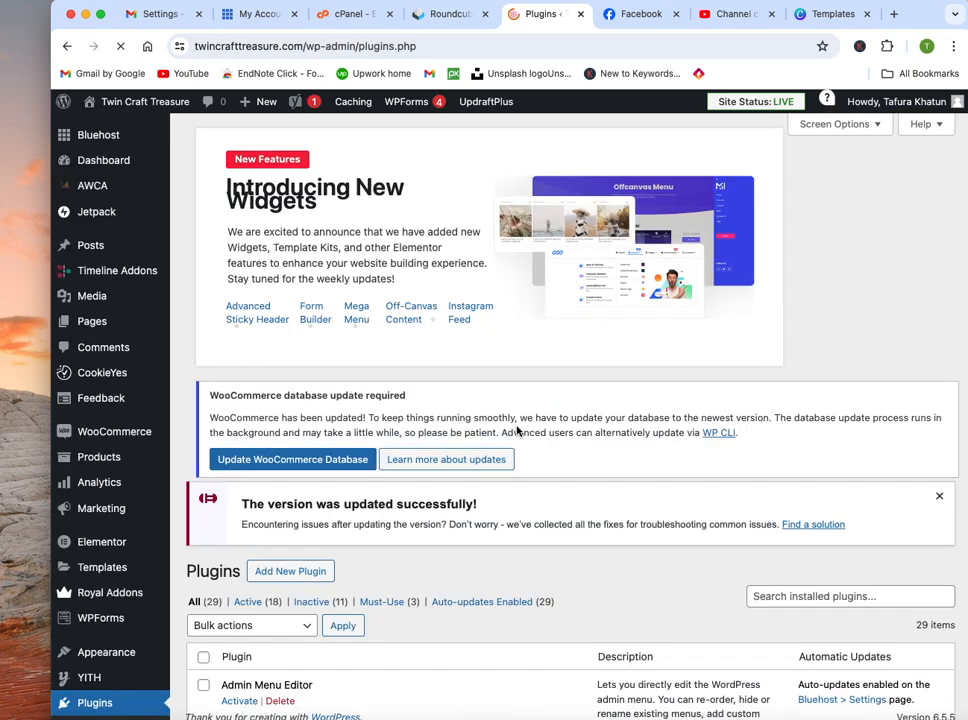
scroll(517, 430, "down", 9)
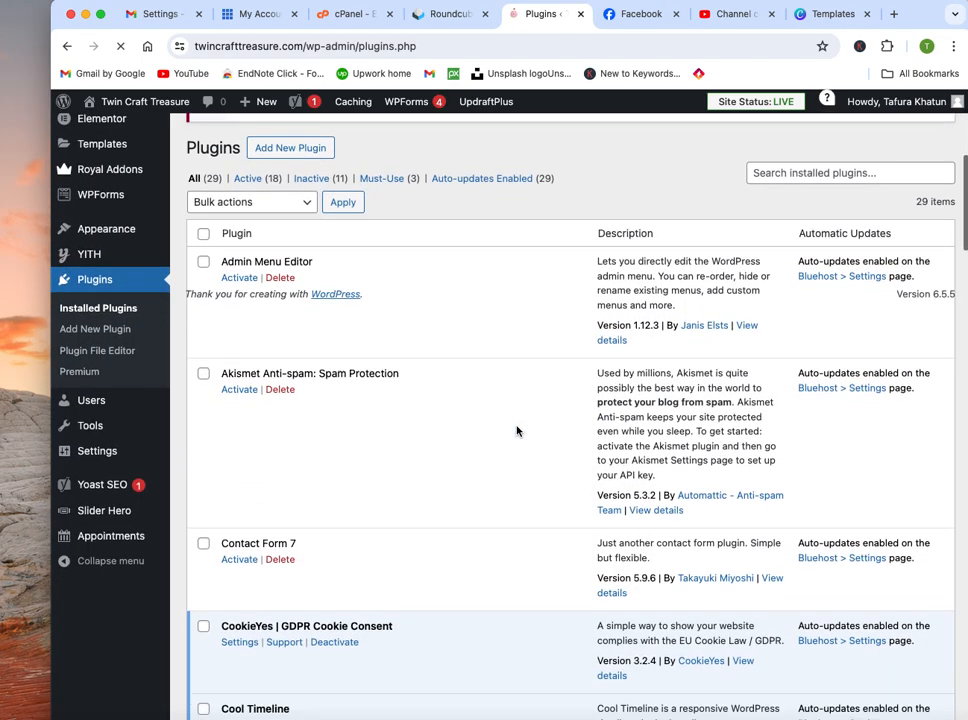
scroll(517, 431, "down", 4)
scroll(517, 431, "up", 3)
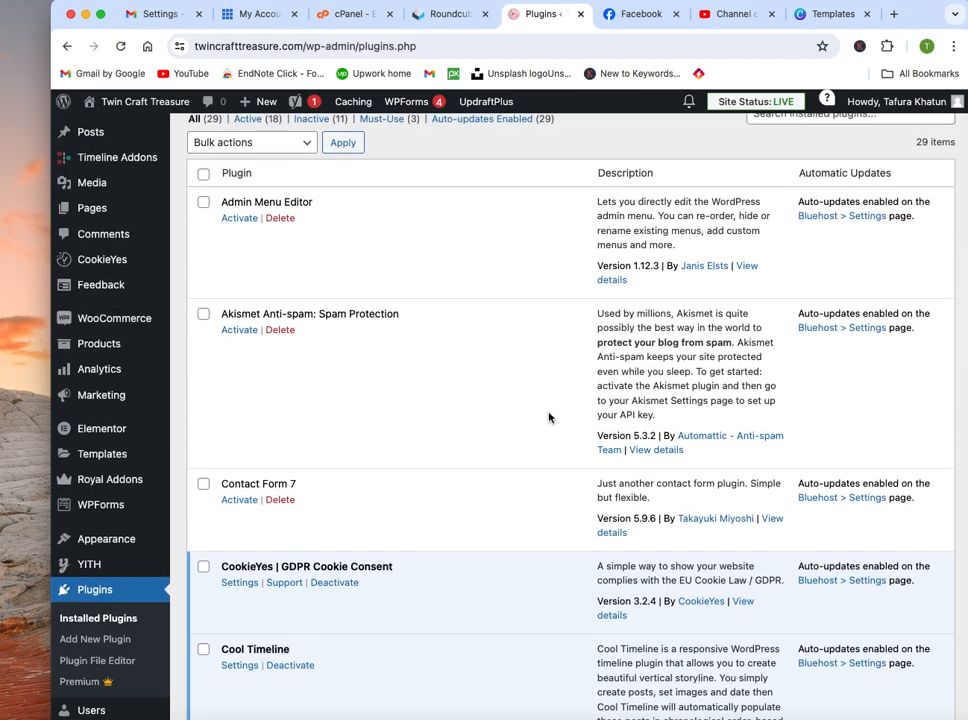
scroll(548, 417, "down", 13)
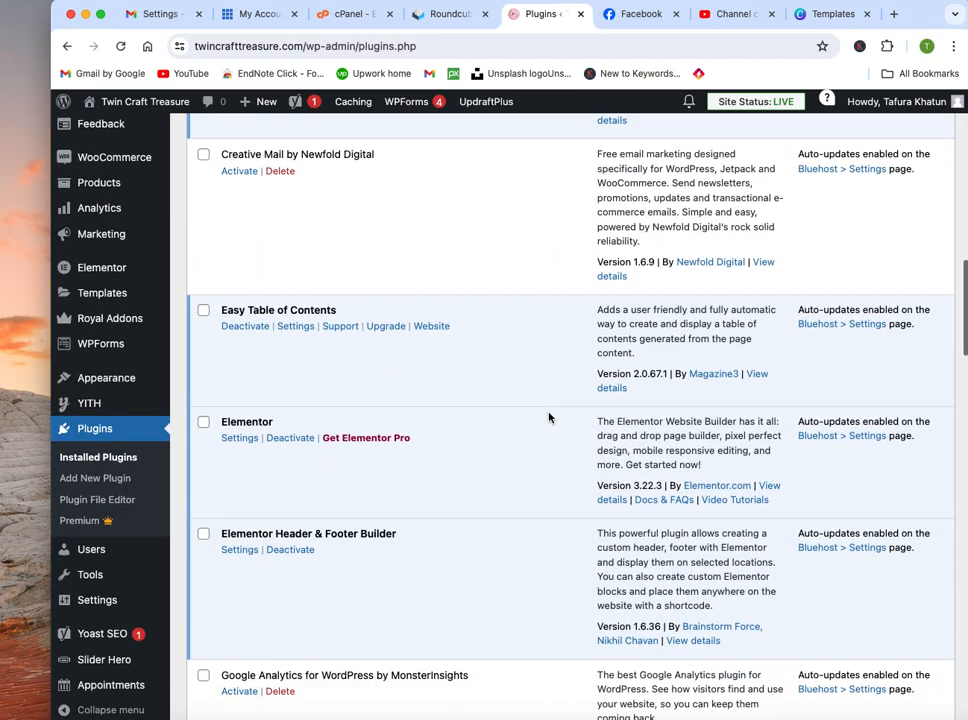
scroll(548, 417, "down", 12)
scroll(548, 417, "down", 10)
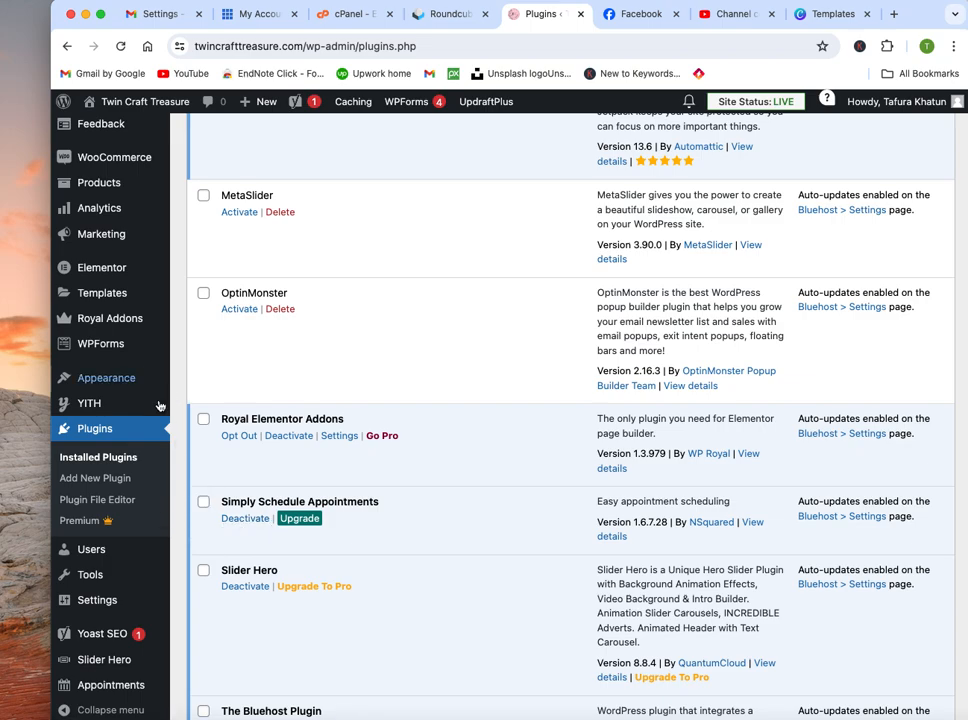
Step: Open the Simply Schedule Appointments admin page and look through all of its available settings
mouse_move(128, 688)
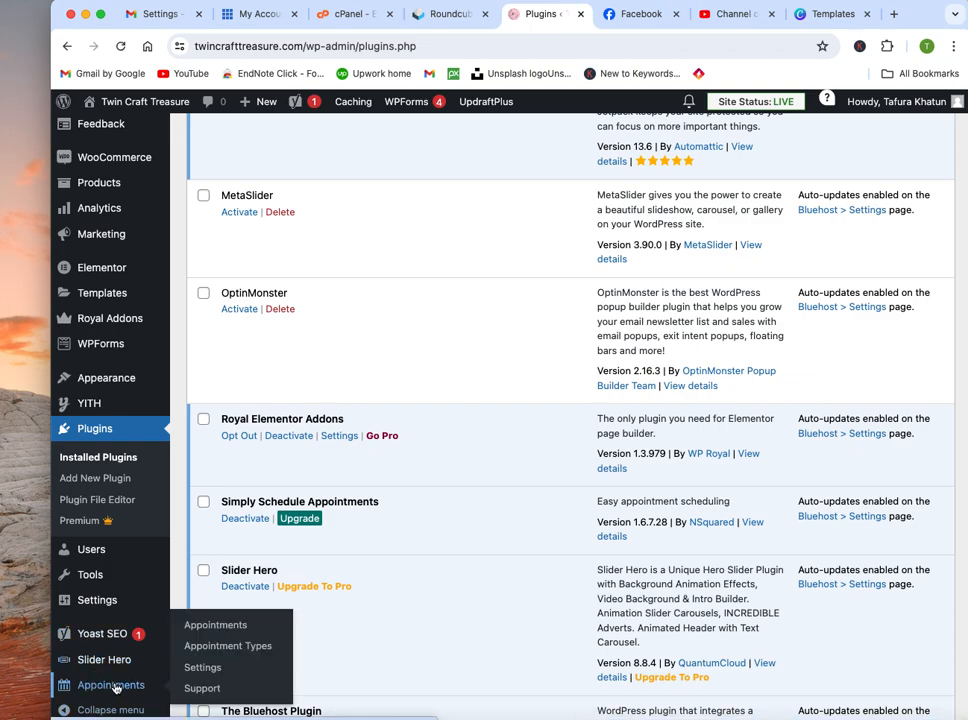
left_click(113, 686)
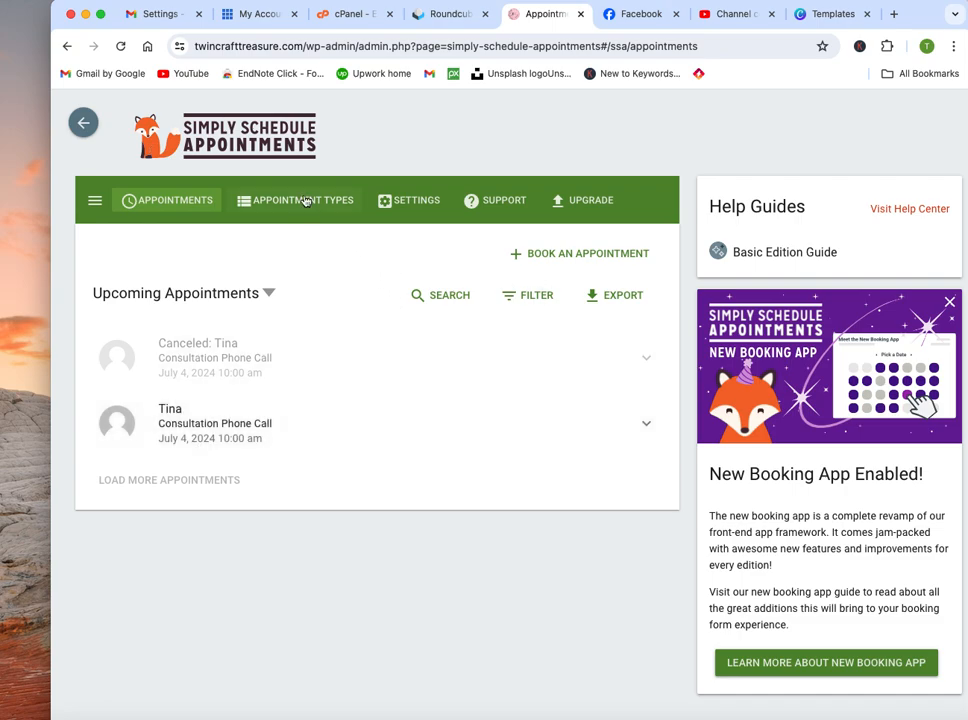
left_click(413, 206)
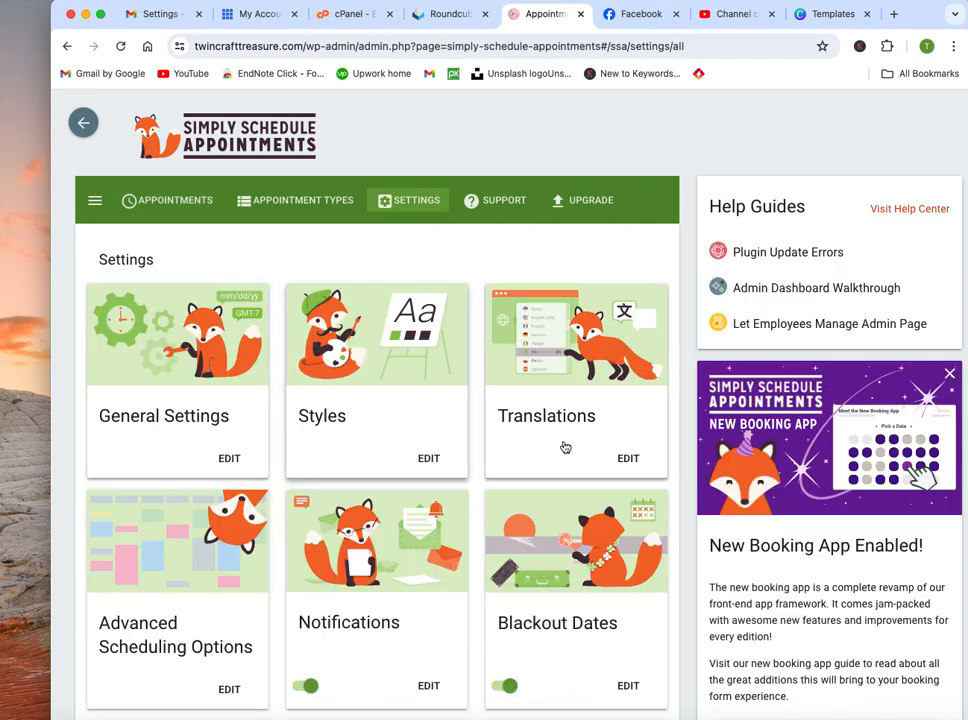
scroll(483, 543, "down", 1)
scroll(483, 543, "down", 10)
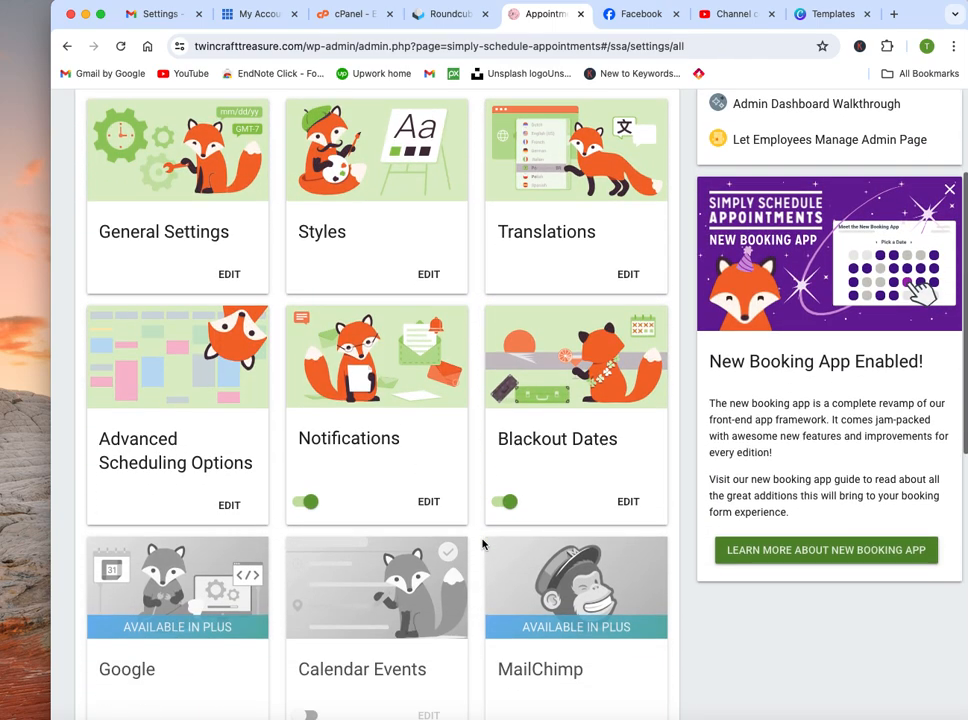
scroll(483, 543, "down", 6)
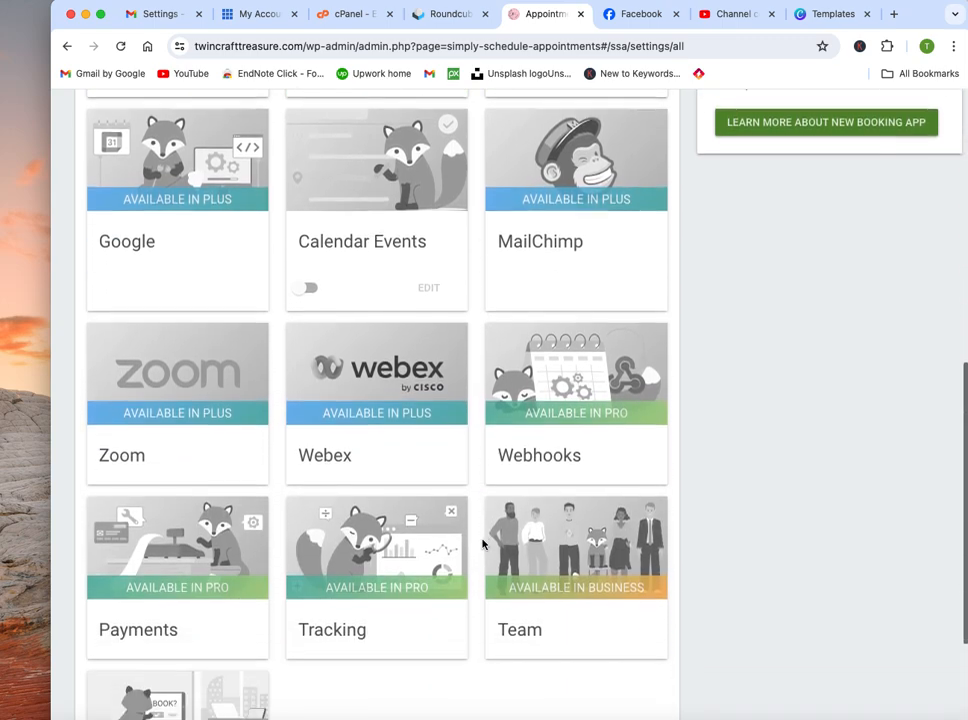
scroll(483, 543, "up", 4)
scroll(483, 543, "up", 20)
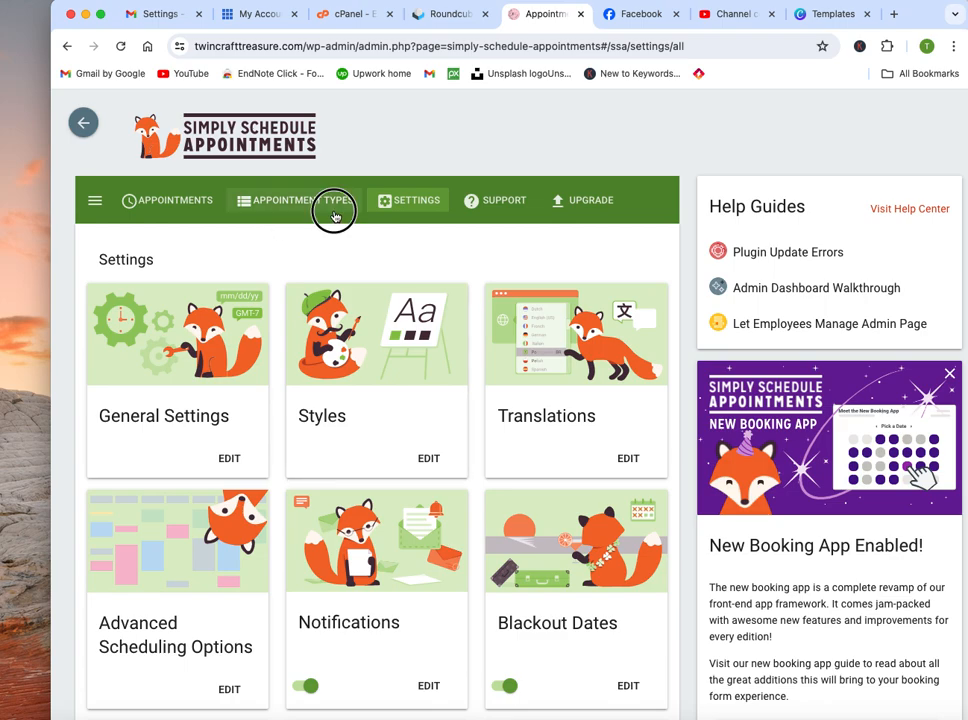
Step: View the appointment types, the upcoming appointments and the plugin's navigation entries
left_click(292, 200)
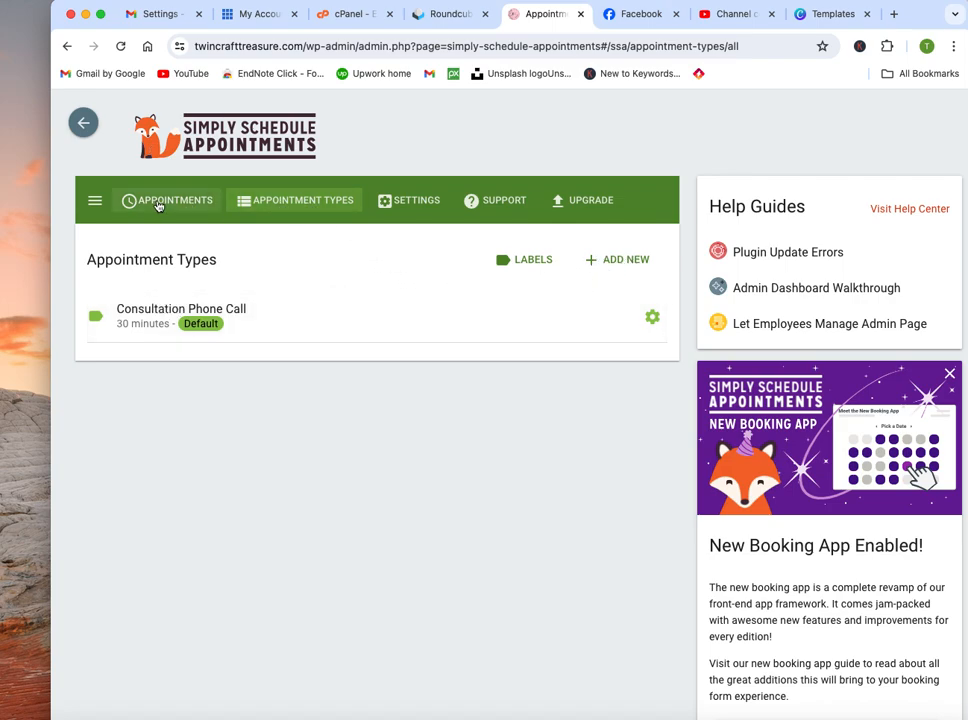
left_click(157, 203)
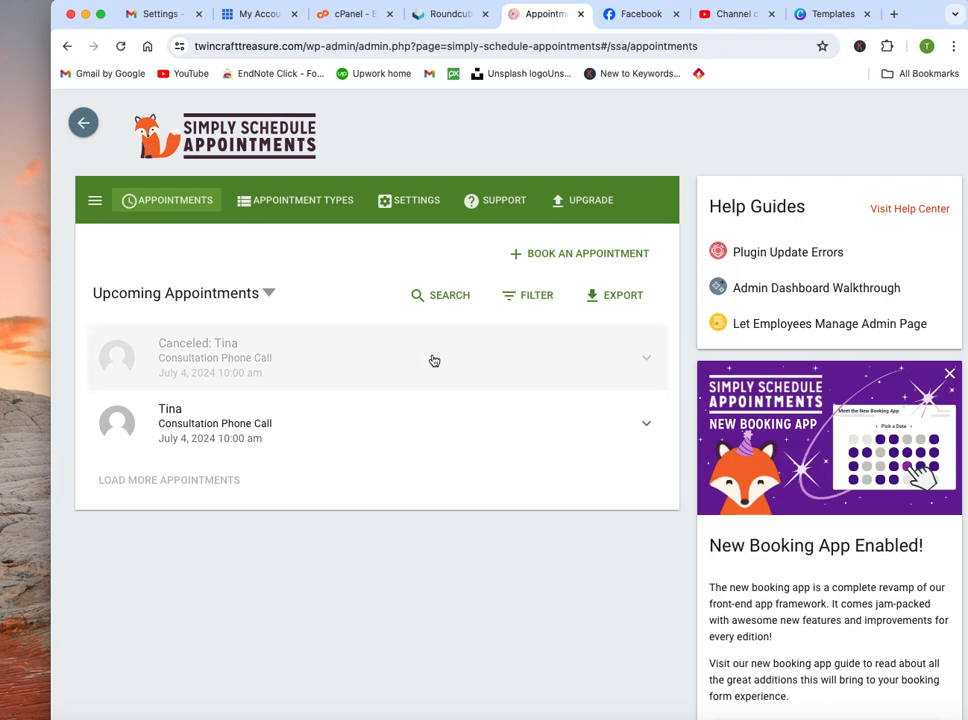
left_click(95, 200)
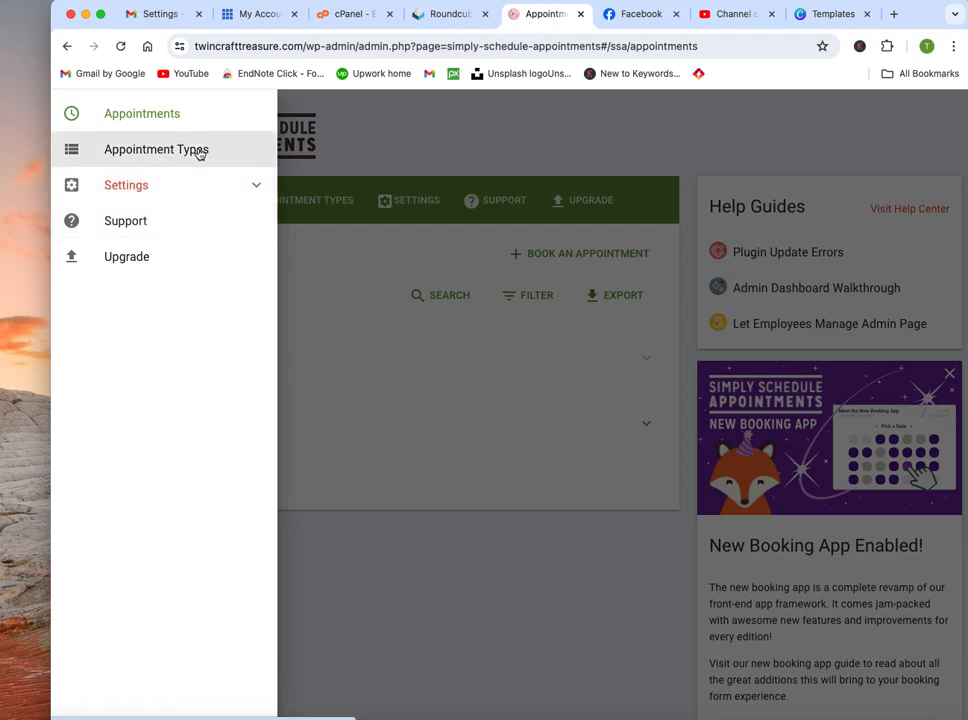
left_click(374, 397)
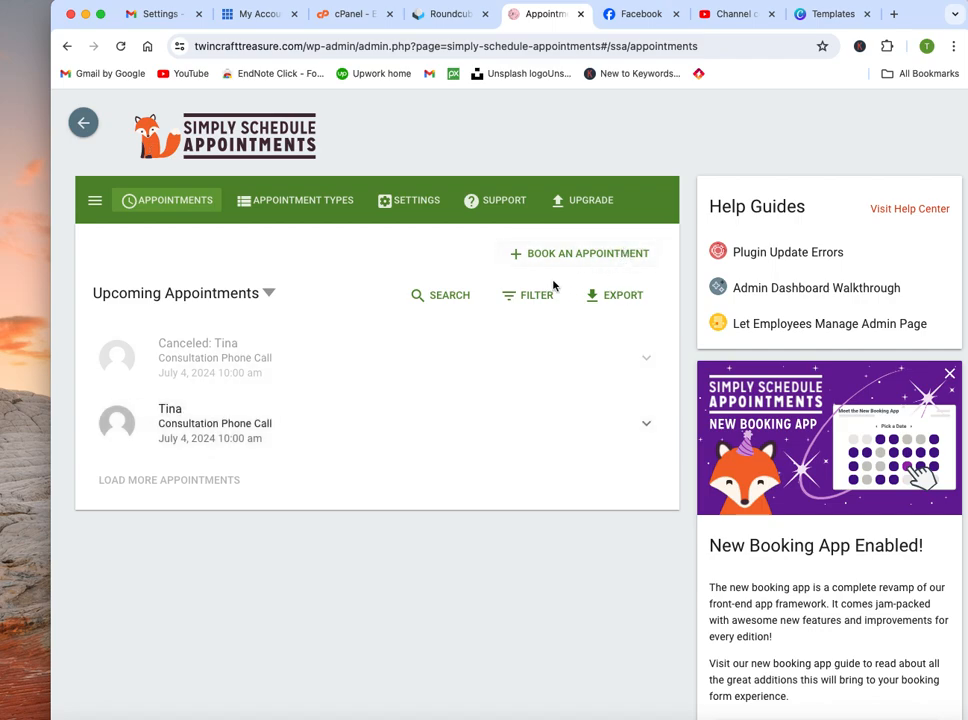
Step: Add a new Consultation Phone Call appointment type with a duration of 37 minutes
left_click(298, 201)
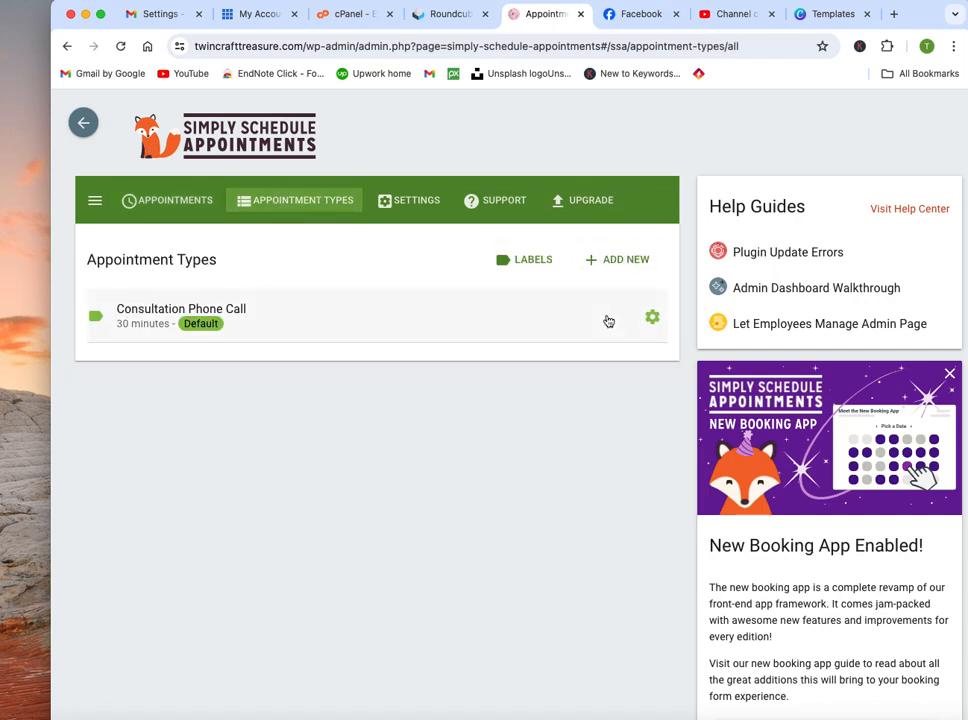
left_click(641, 262)
scroll(475, 432, "down", 2)
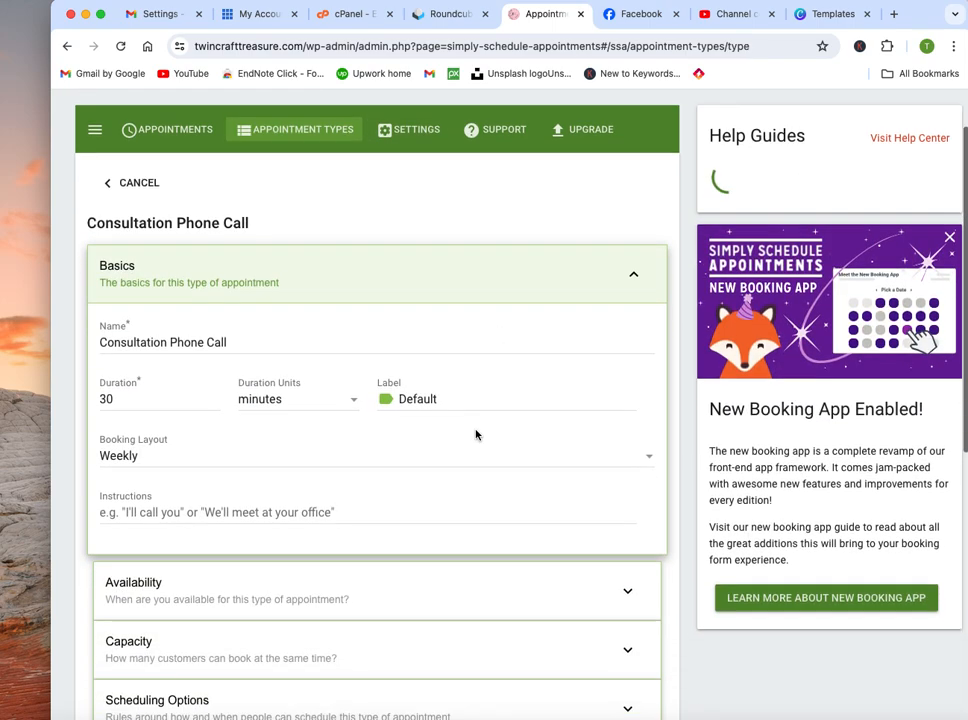
scroll(475, 432, "down", 1)
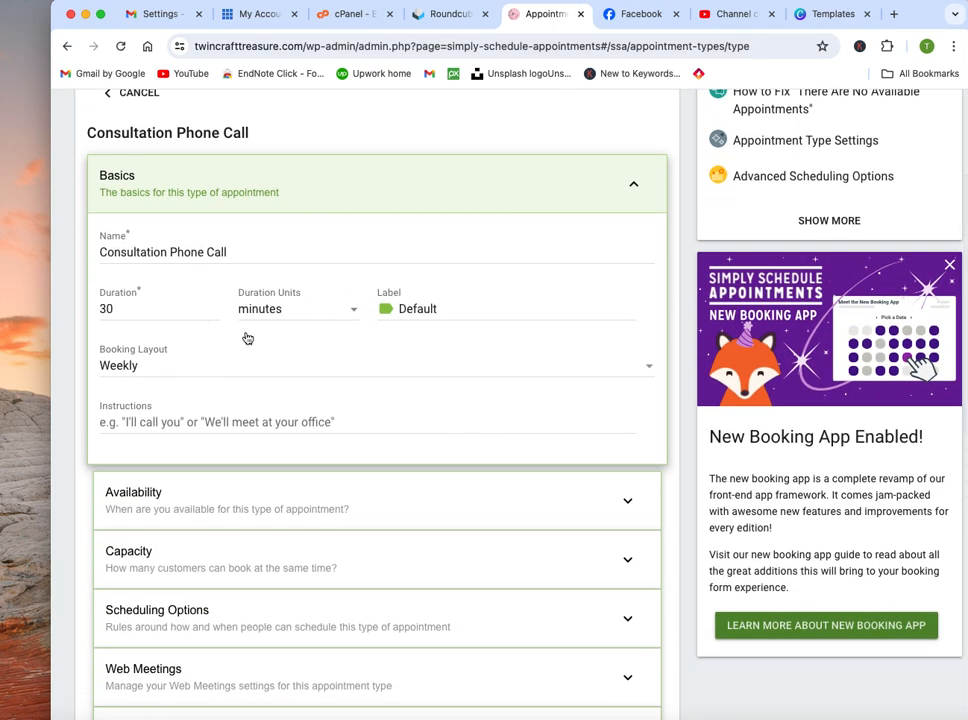
left_click(212, 306)
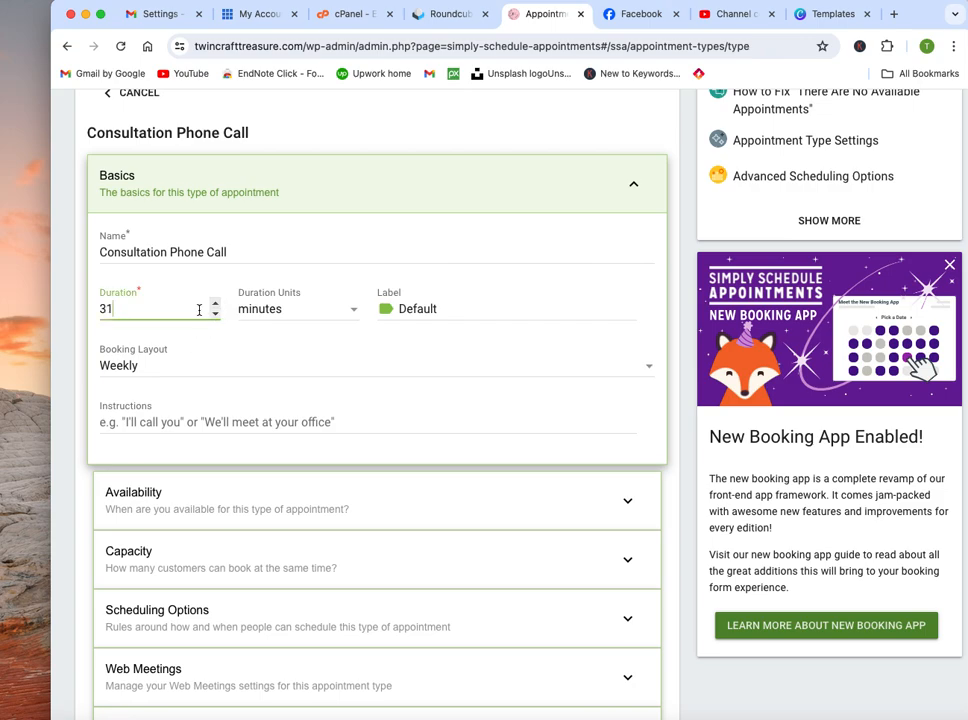
left_click(214, 316)
left_click(214, 314)
left_click(213, 304)
scroll(340, 336, "down", 2)
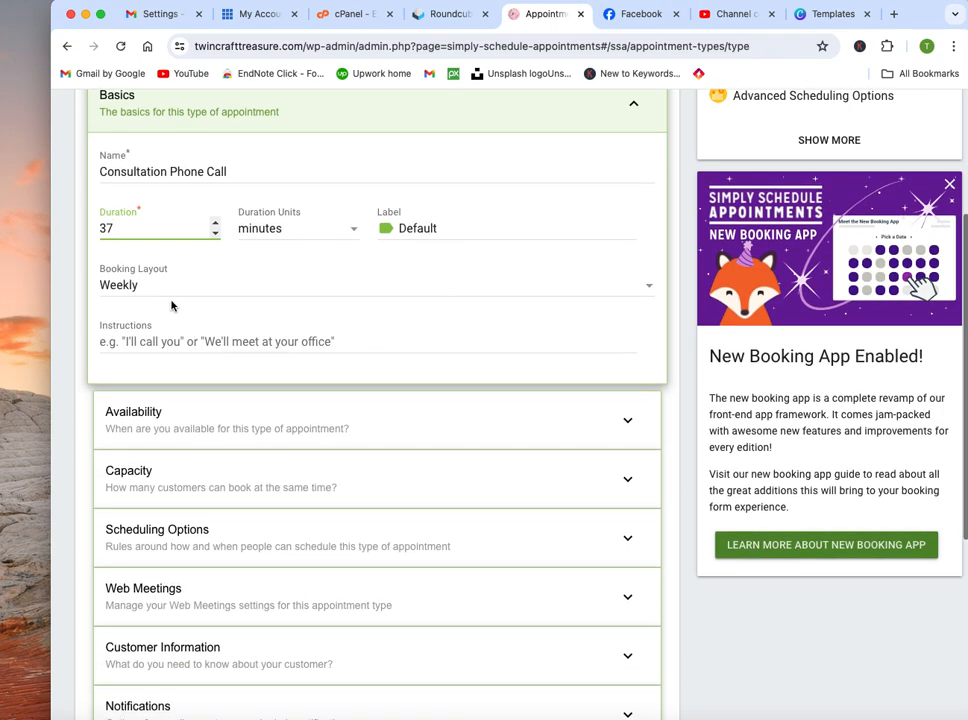
Step: Keep the Weekly booking layout, review the remaining sections and save the new appointment type
left_click(645, 287)
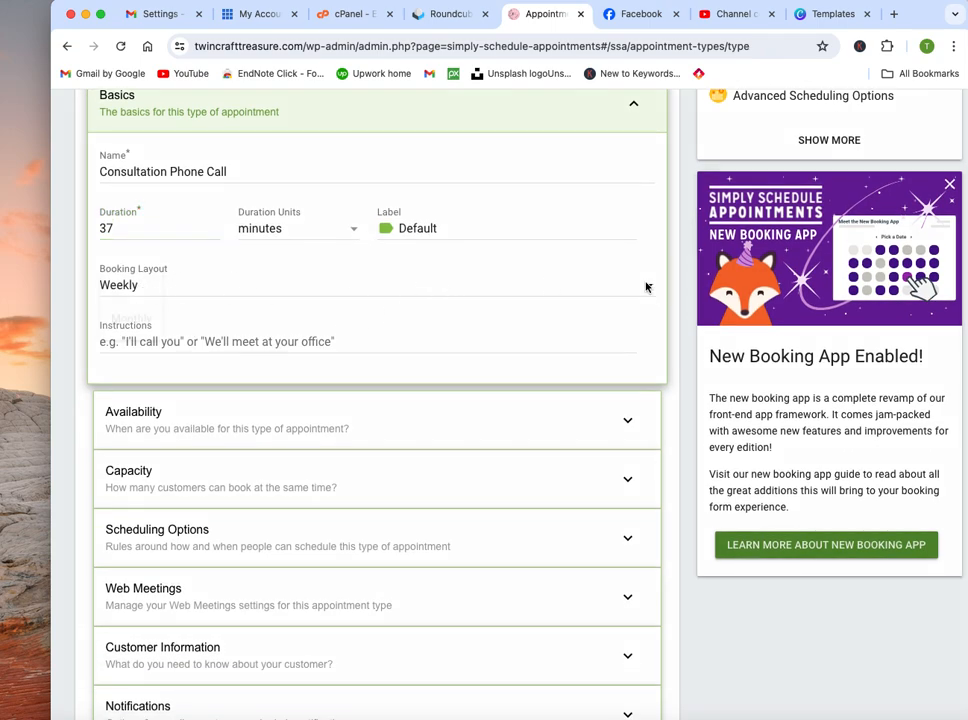
left_click(601, 260)
scroll(551, 302, "down", 3)
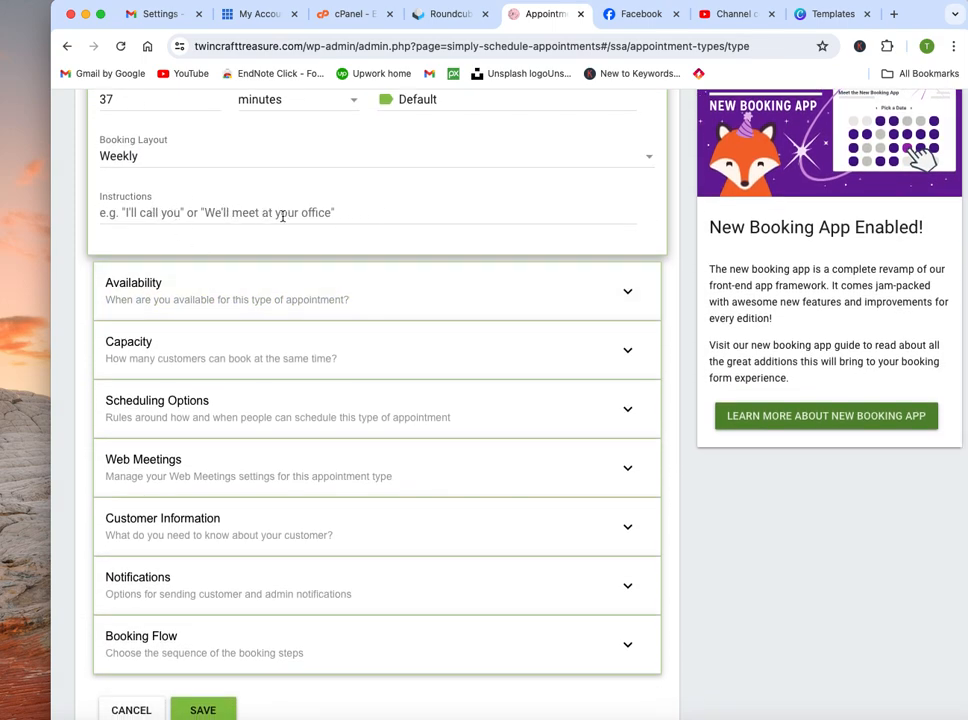
scroll(464, 270, "down", 1)
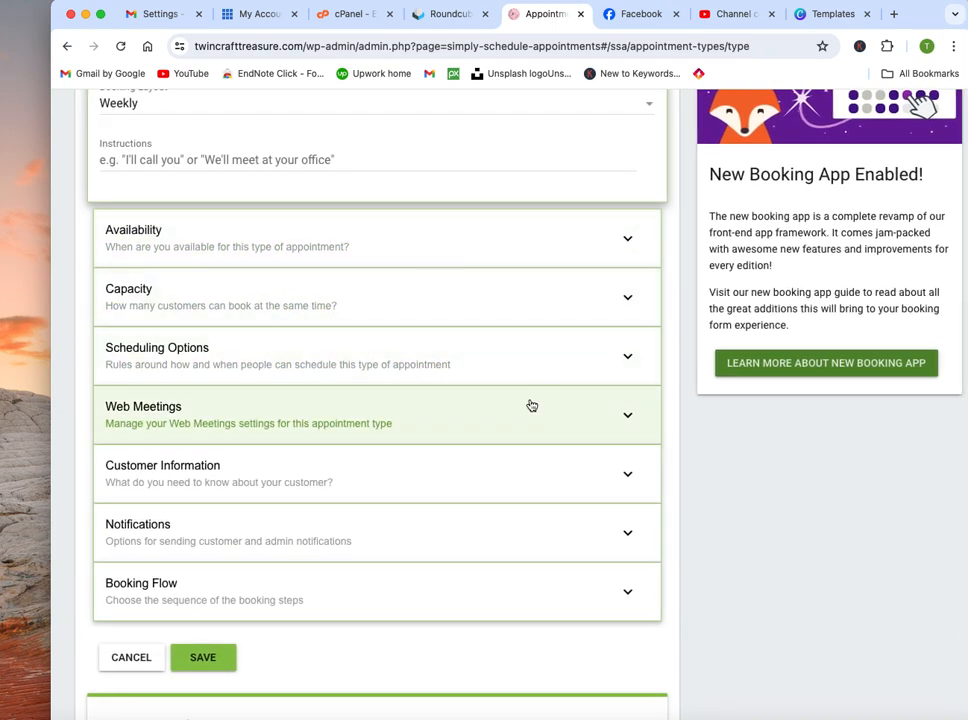
scroll(529, 404, "down", 3)
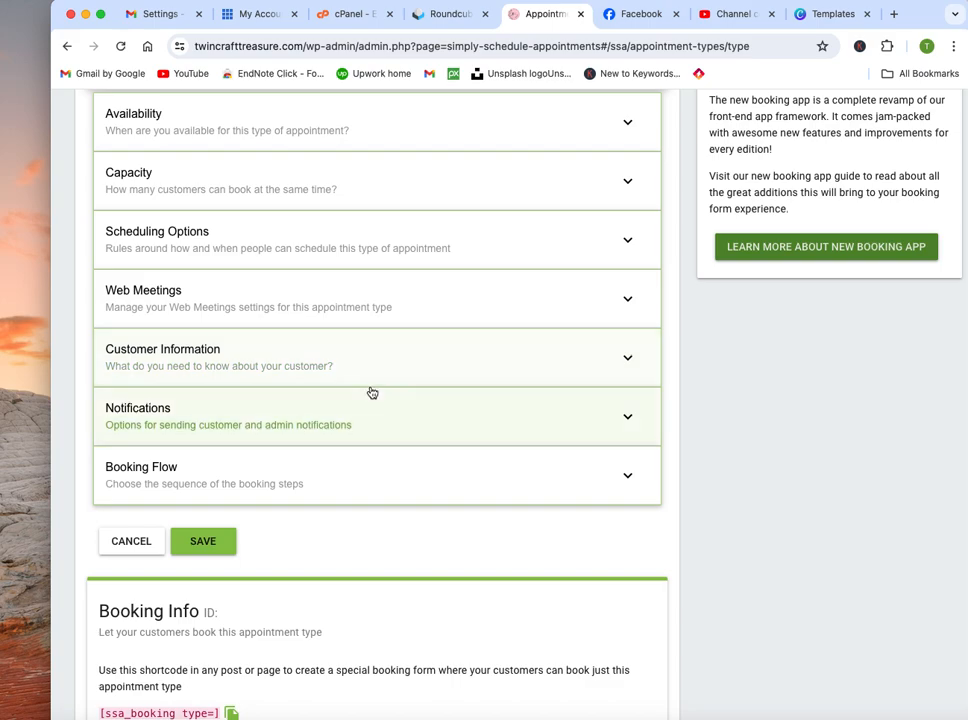
scroll(386, 432, "down", 2)
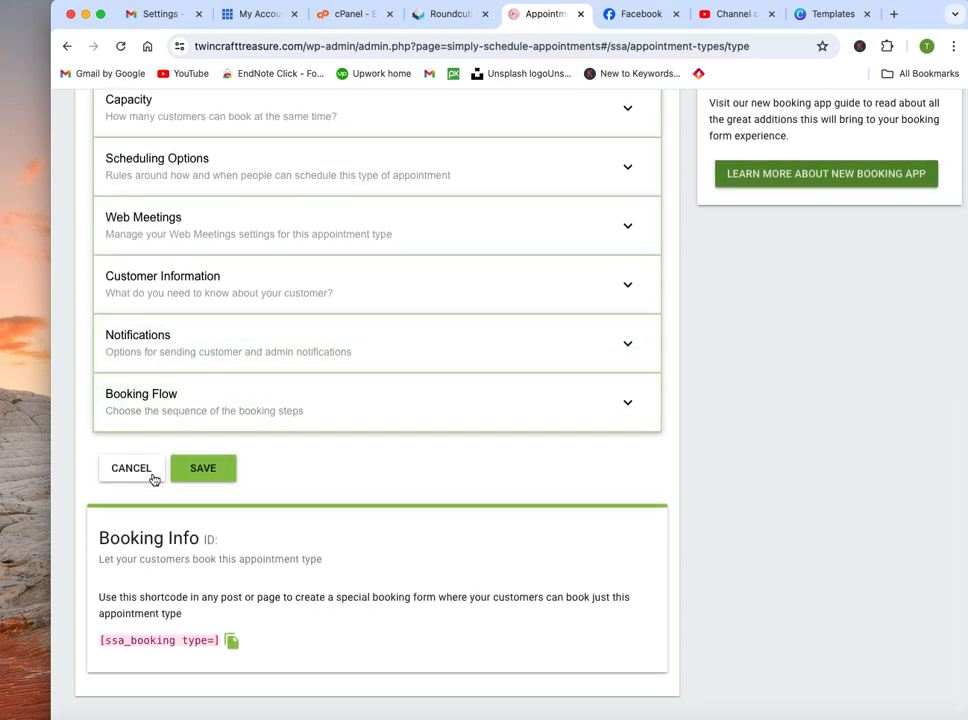
left_click(203, 474)
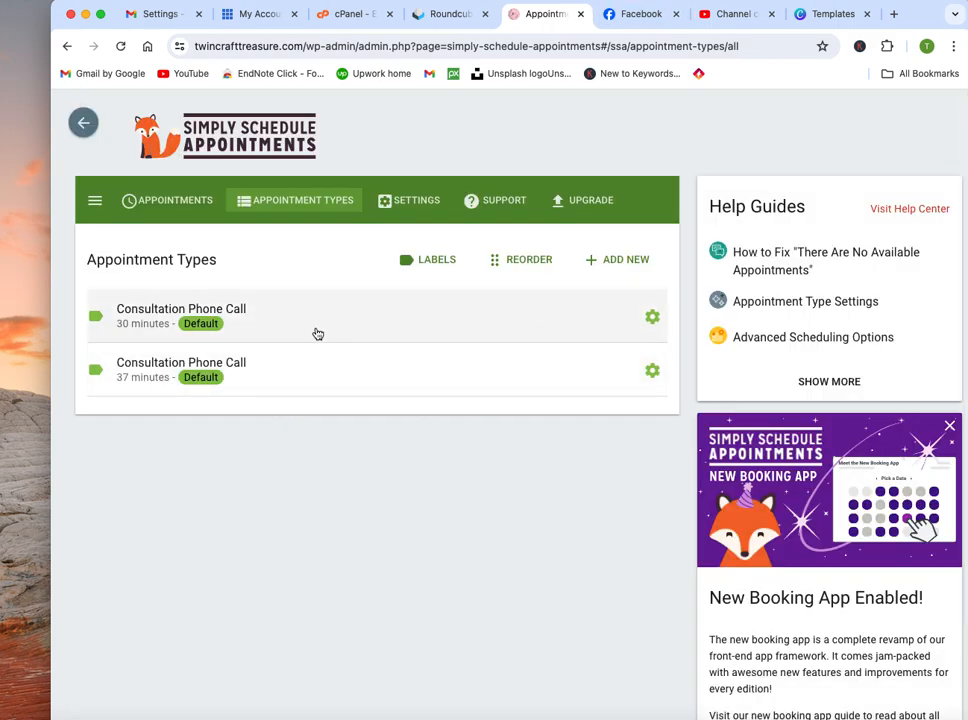
Step: Copy the booking shortcode of the 30-minute Consultation Phone Call appointment type and return to the WordPress dashboard
left_click(411, 331)
scroll(516, 406, "down", 5)
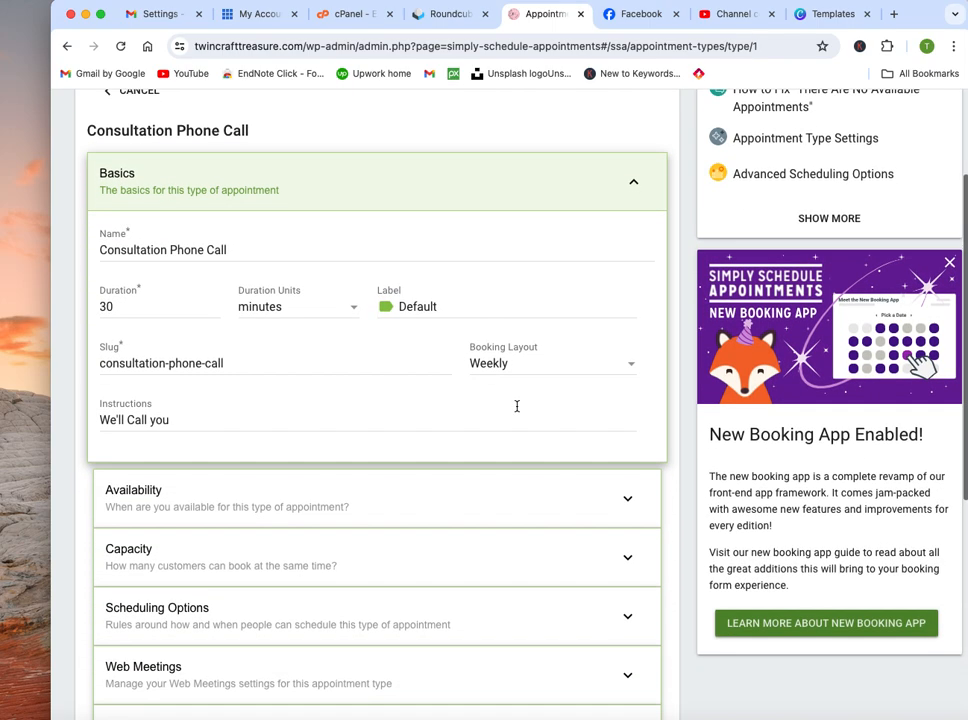
scroll(516, 410, "down", 3)
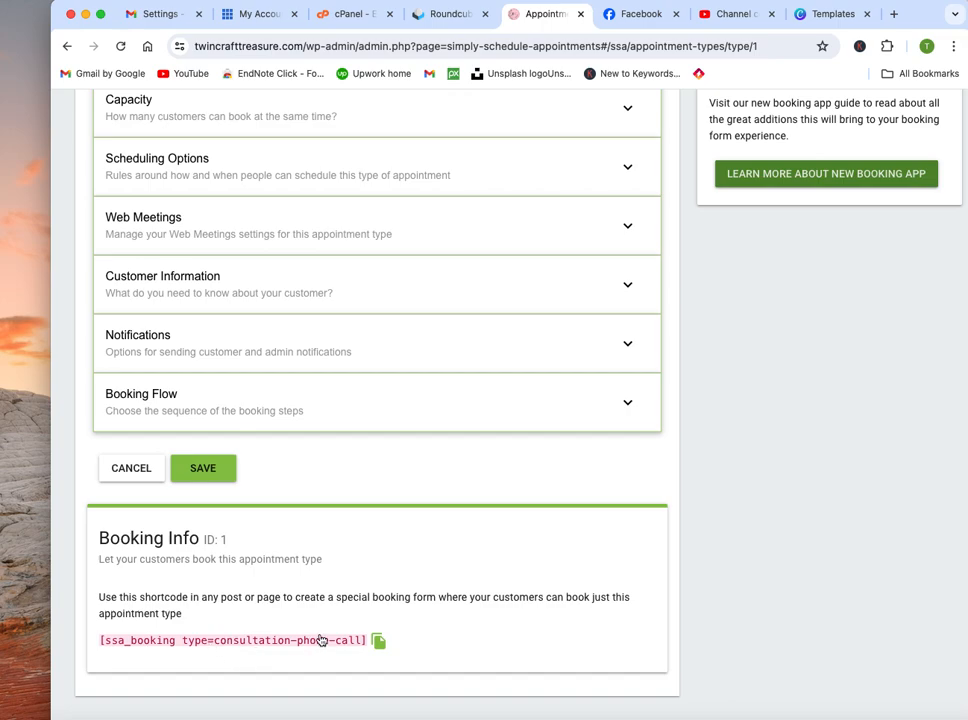
left_click(378, 641)
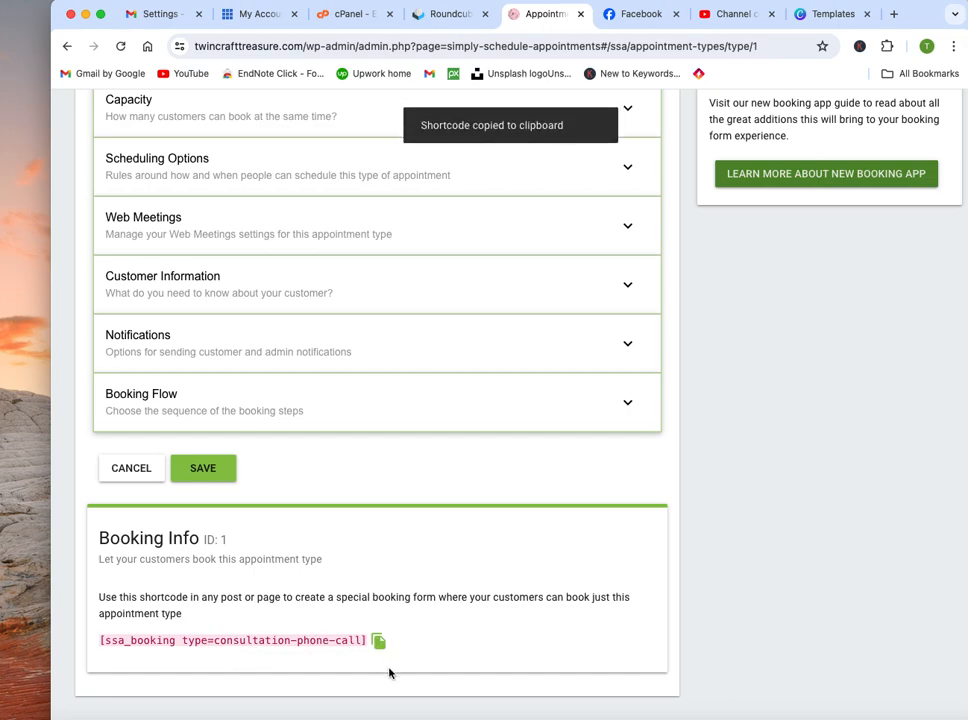
scroll(291, 302, "up", 10)
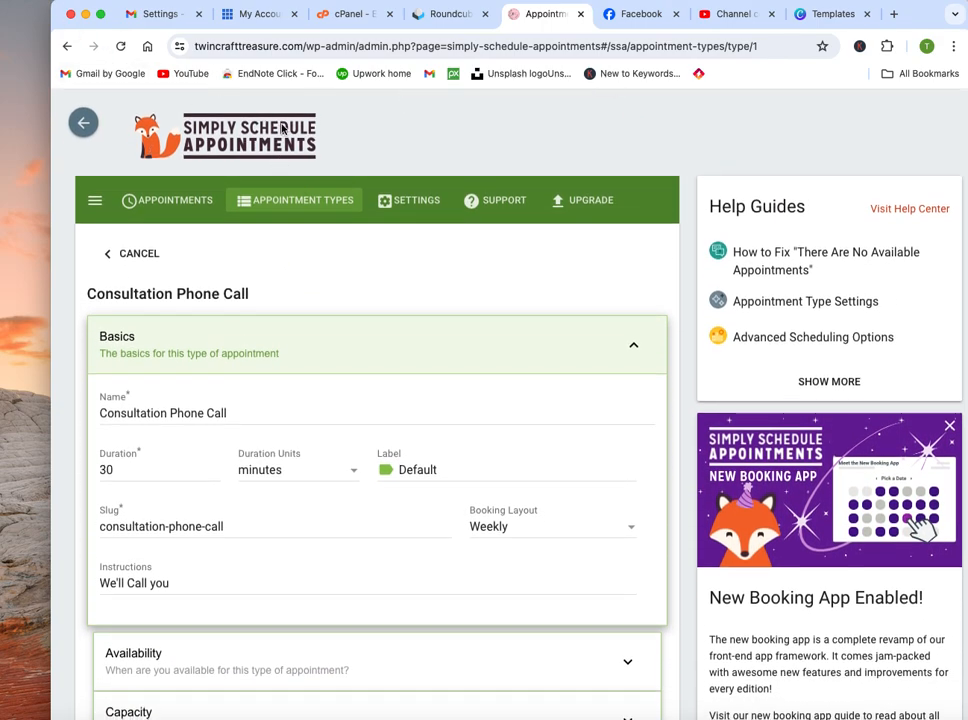
left_click(83, 130)
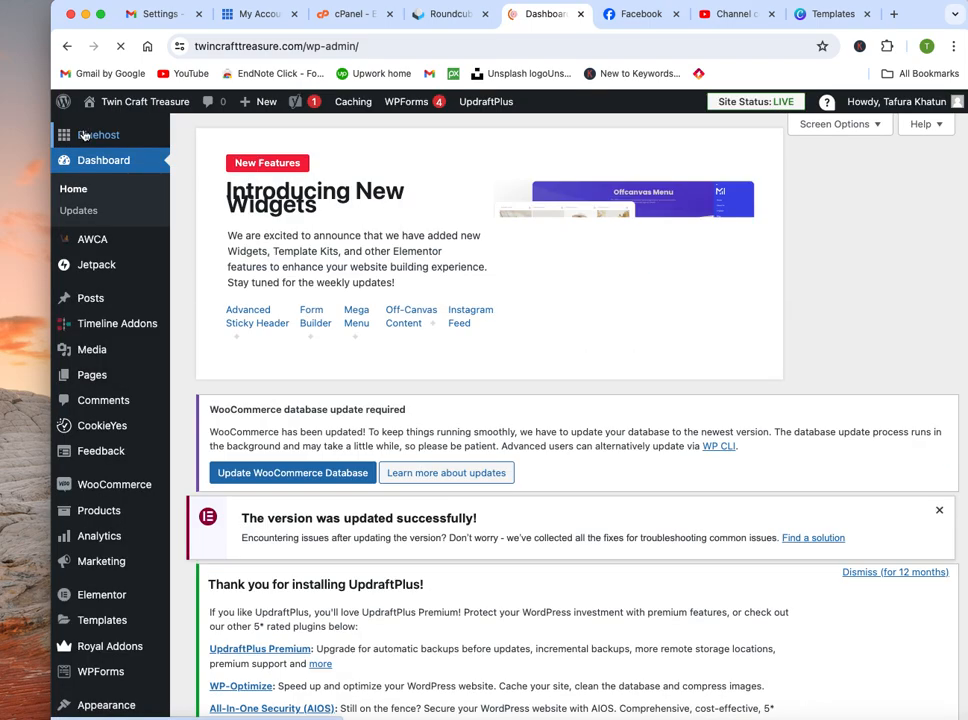
Step: Visit the Twin Craft Treasure site, go to its Contact page and open that page for editing with Elementor
mouse_move(144, 108)
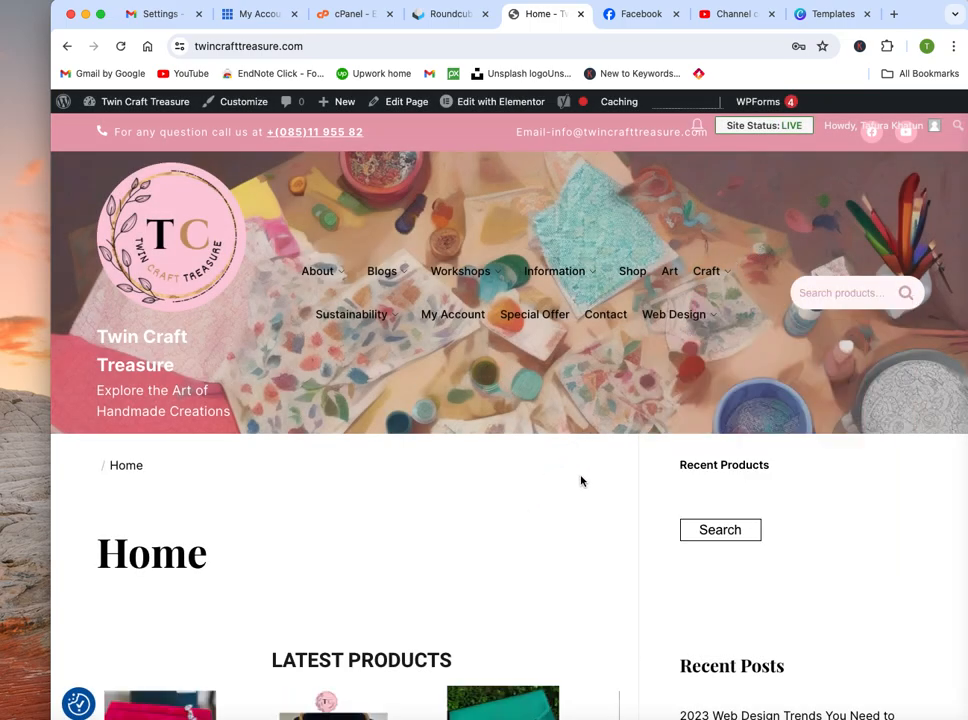
mouse_move(677, 333)
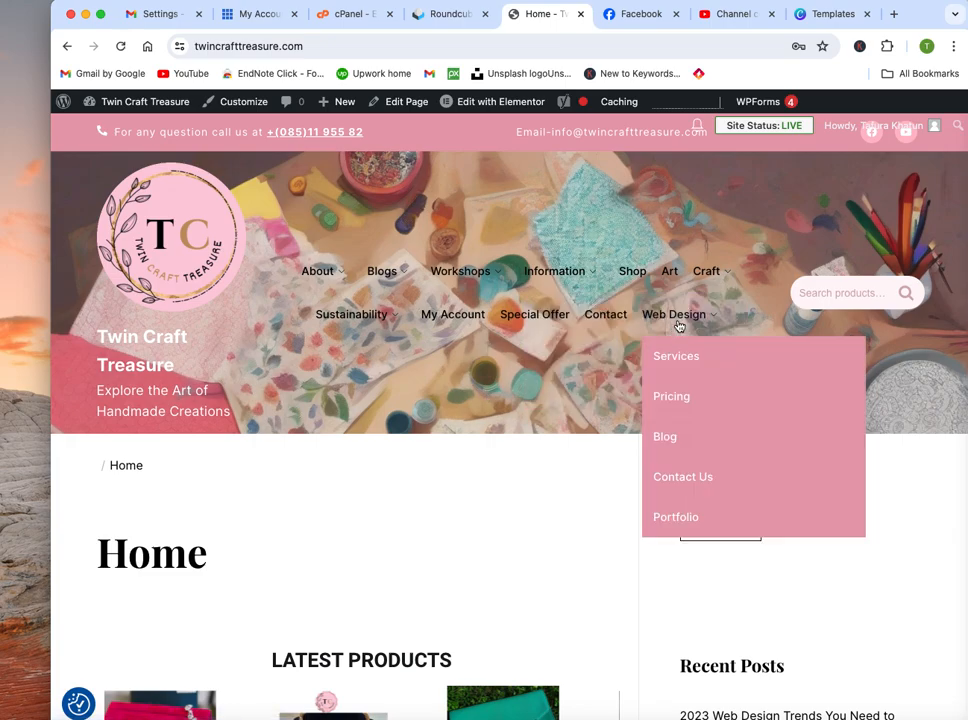
left_click(608, 320)
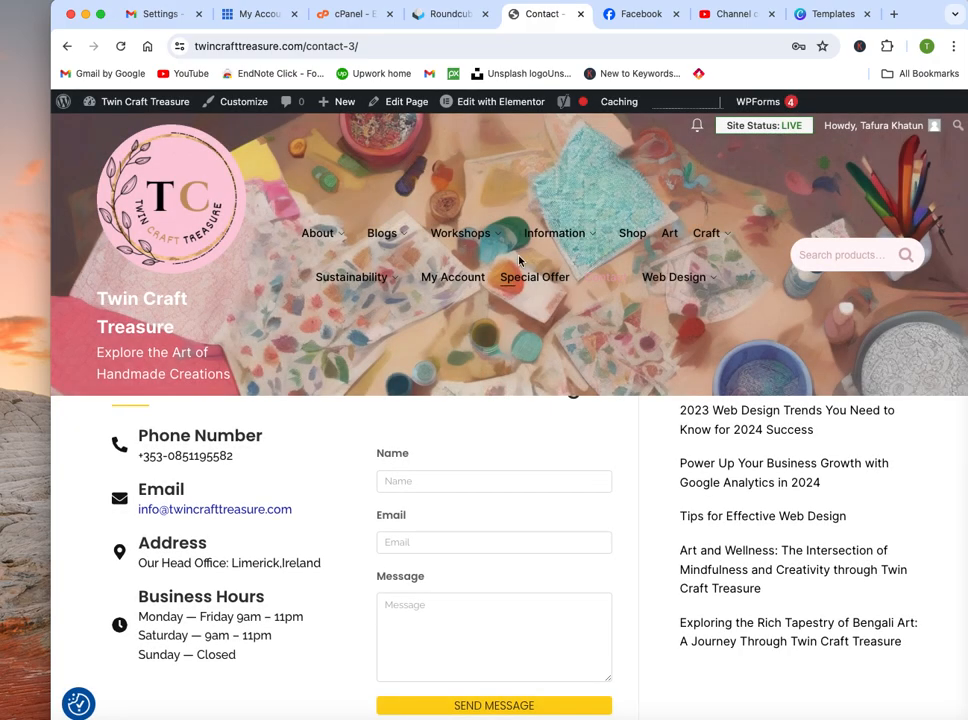
left_click(508, 104)
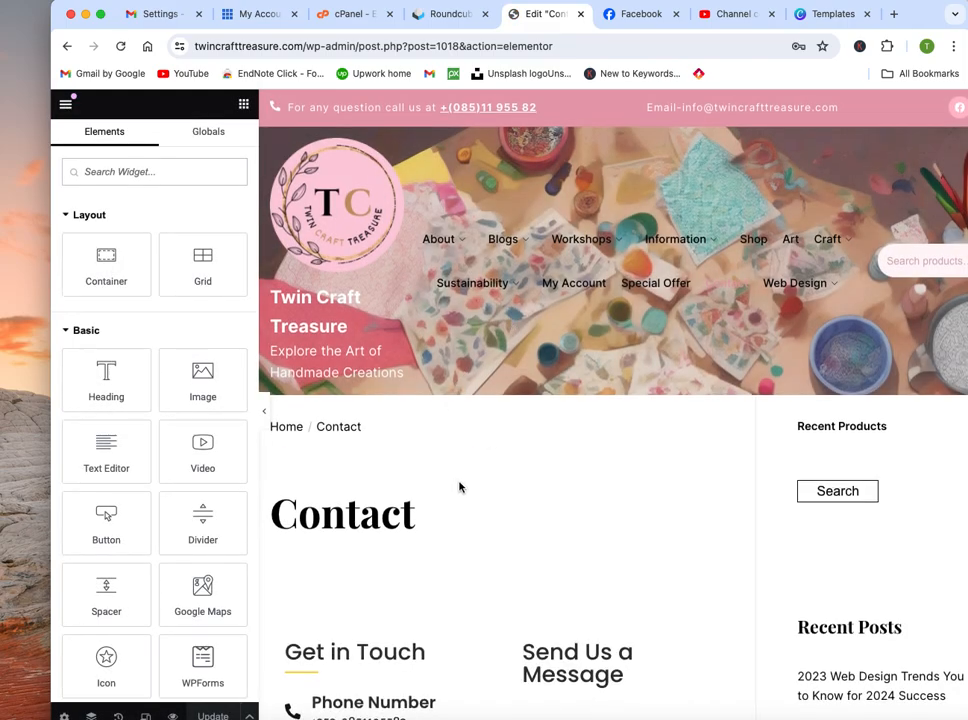
Step: Add a Heading widget in the empty area below the map on the Contact page
scroll(459, 487, "down", 10)
scroll(459, 487, "down", 5)
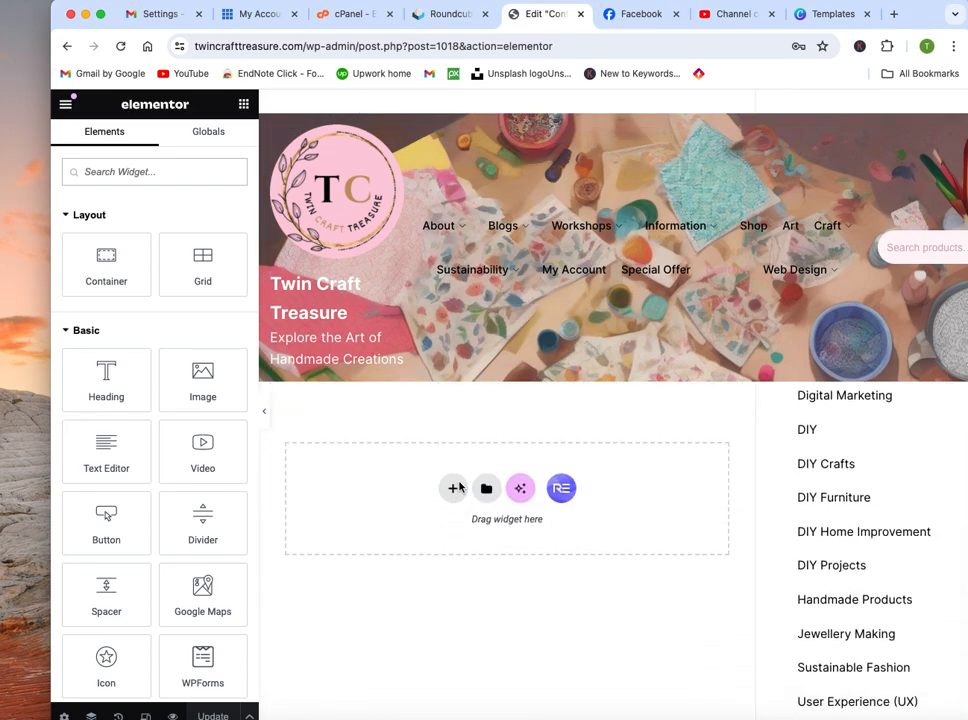
scroll(460, 488, "up", 3)
scroll(460, 488, "down", 3)
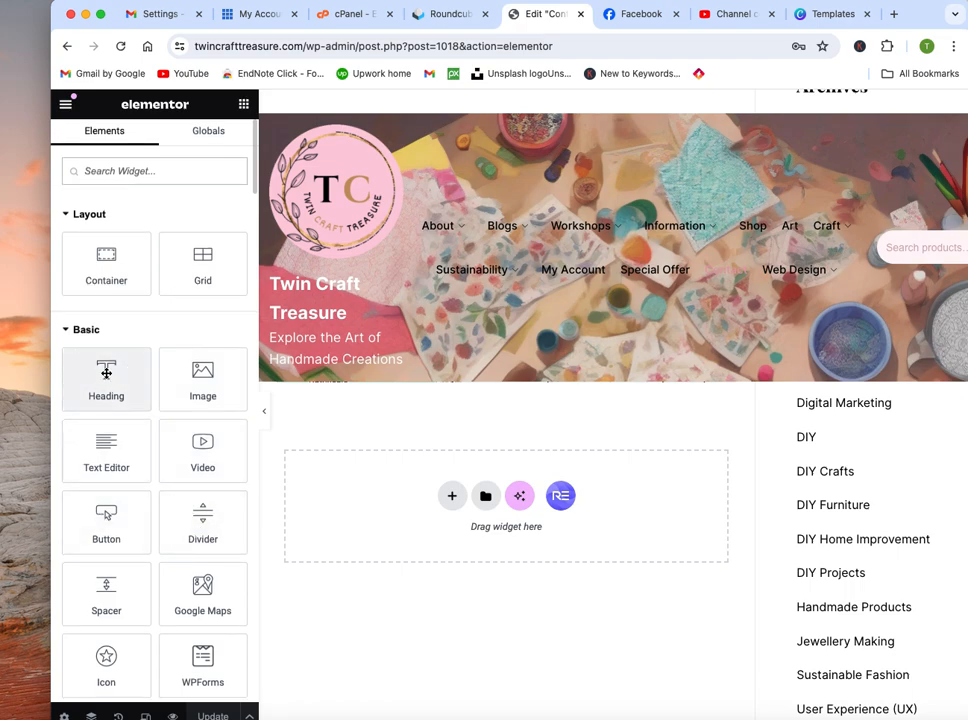
scroll(106, 373, "down", 8)
scroll(106, 373, "down", 2)
scroll(106, 373, "up", 2)
scroll(106, 373, "up", 4)
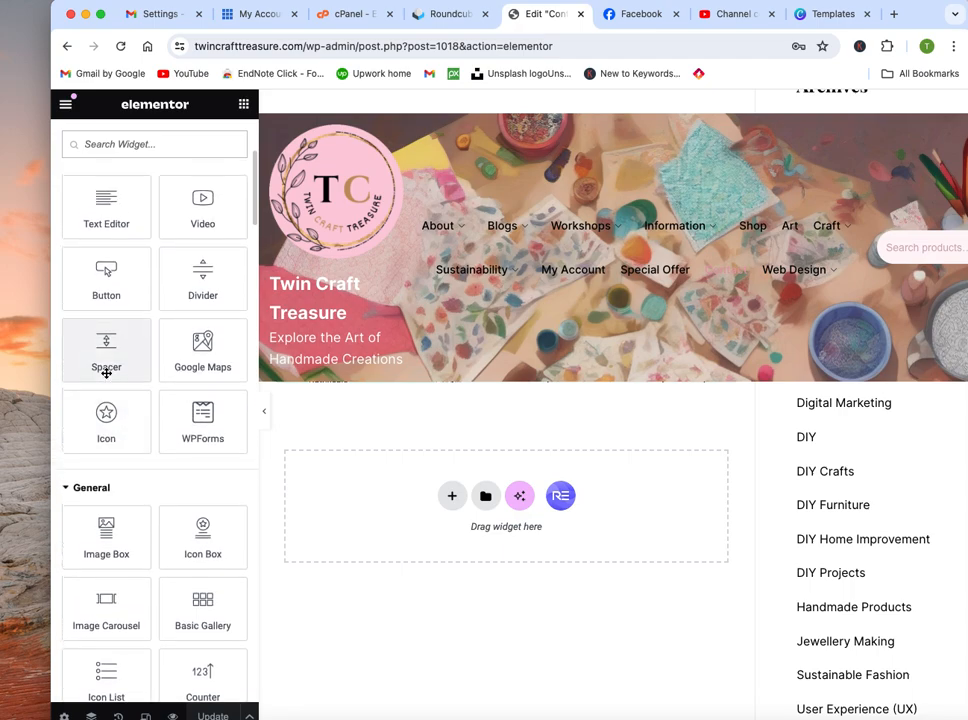
scroll(94, 191, "up", 2)
scroll(94, 191, "up", 2)
left_click_drag(104, 262, 488, 523)
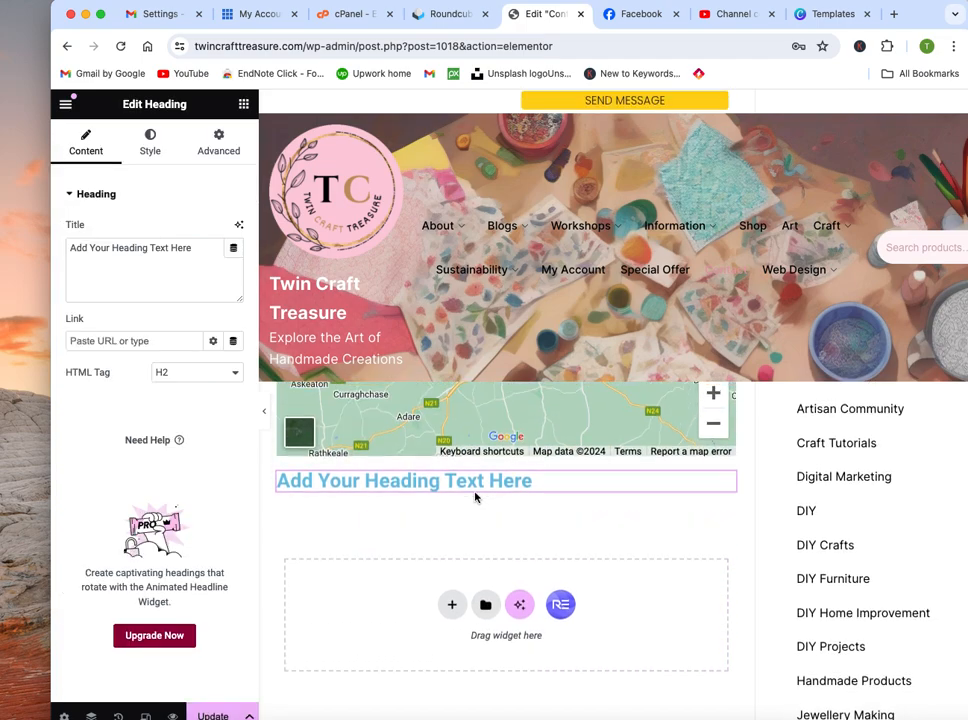
Step: Clear the new heading's placeholder title and paste the copied booking shortcode as its link
left_click_drag(196, 249, 10, 248)
key("BackSpace")
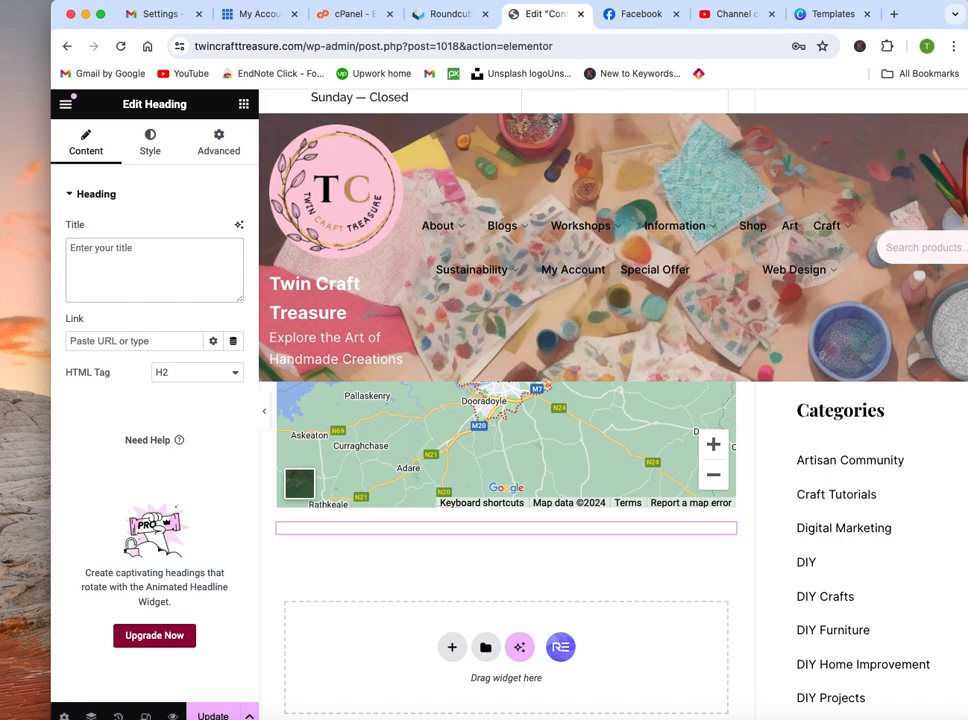
left_click_drag(156, 339, 71, 341)
key("super+v")
Step: Set the heading's title to "Consultation Phone Call Booking" and update the Contact page
left_click(140, 250)
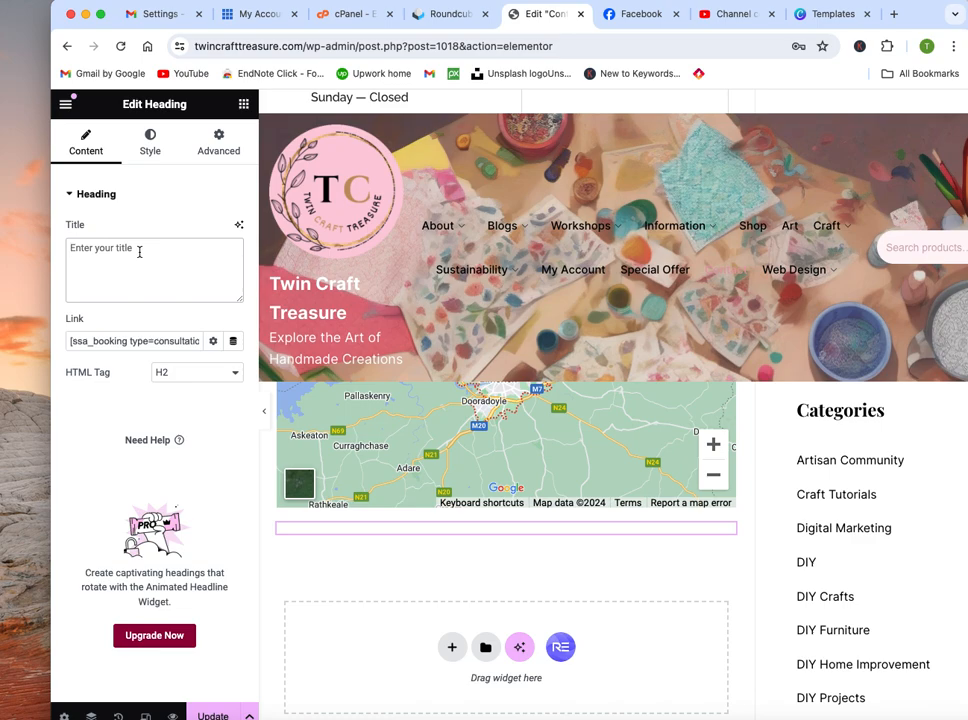
type("Consultati")
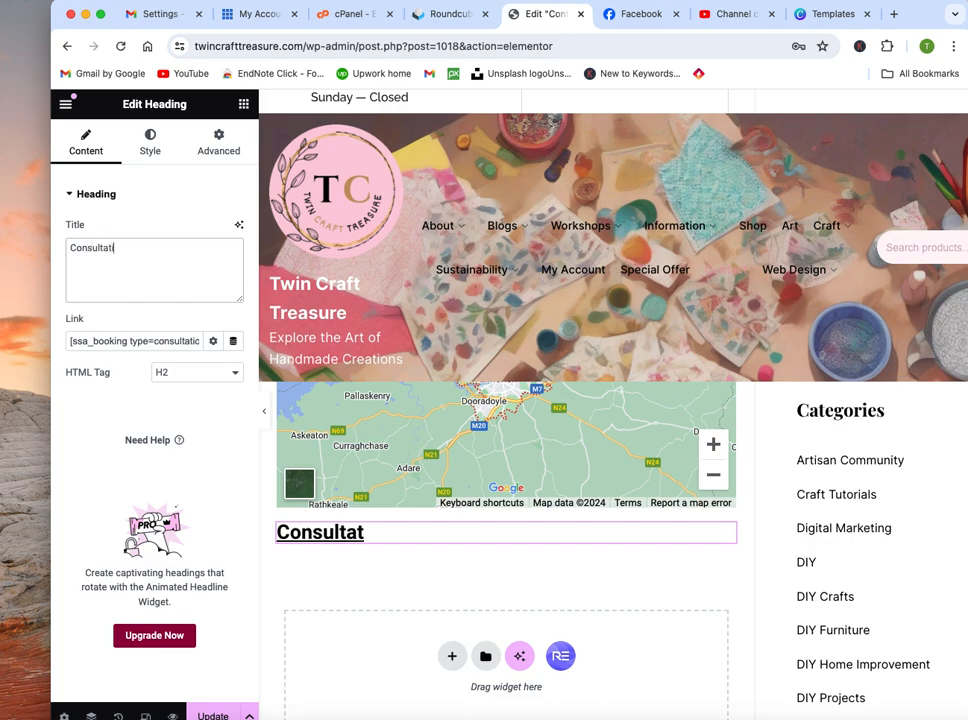
type("on Phone")
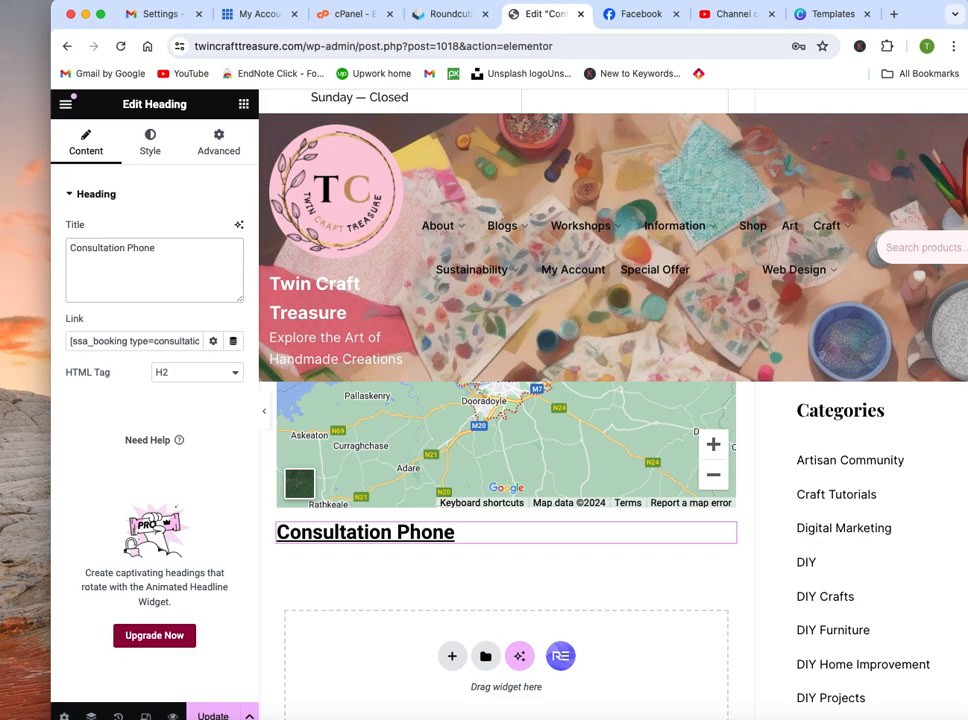
type(" Call Booking")
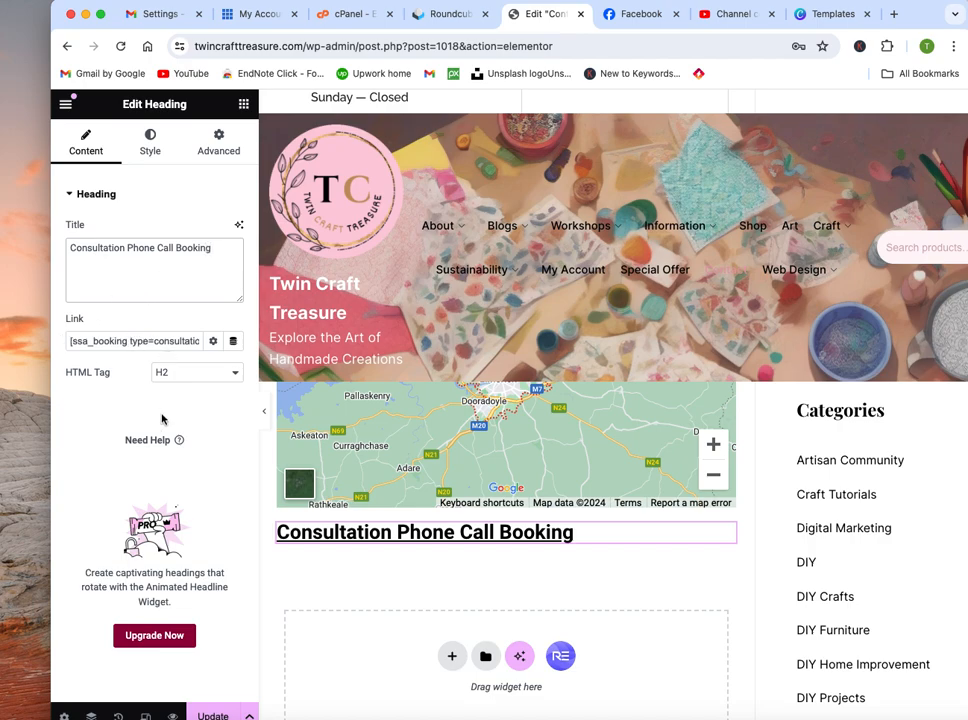
left_click(212, 714)
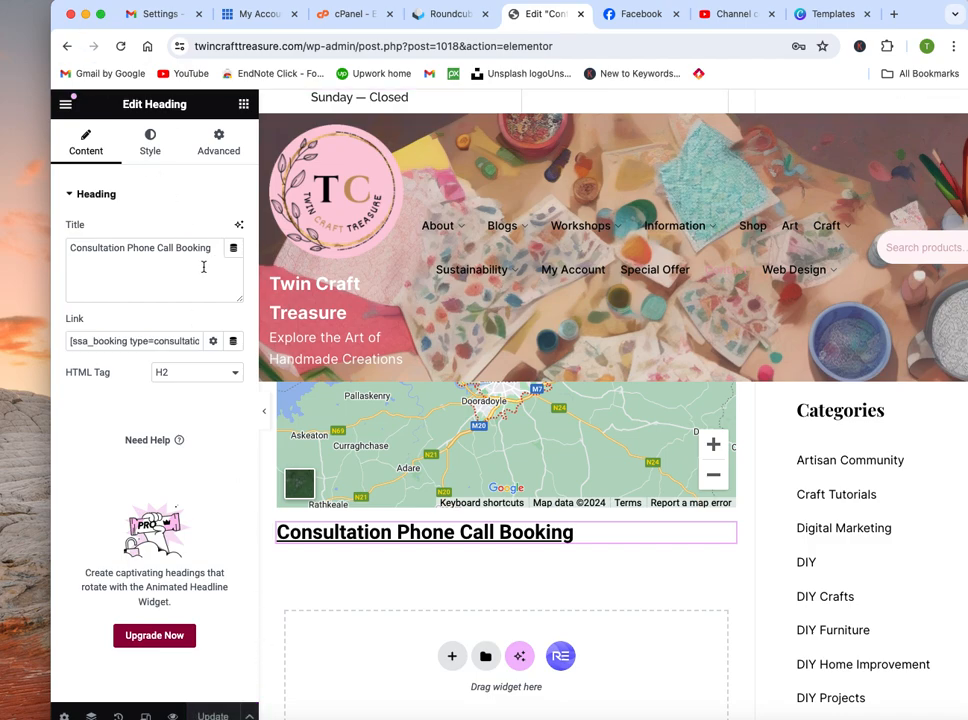
Step: Return to the live Contact page and look at the booking heading below the map
left_click(67, 47)
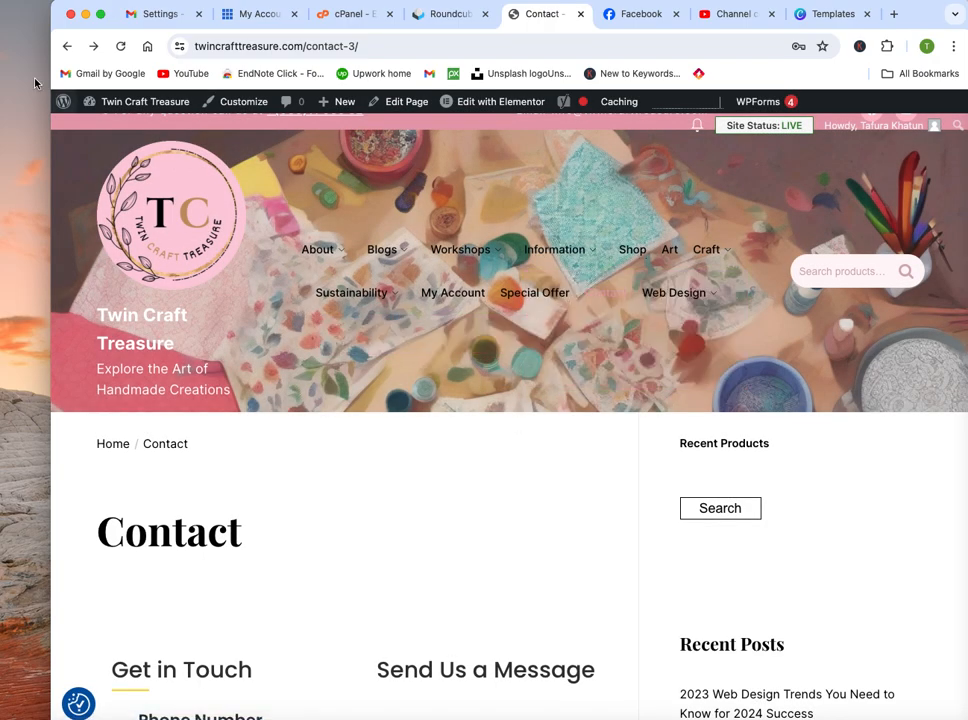
left_click(606, 295)
scroll(418, 433, "down", 3)
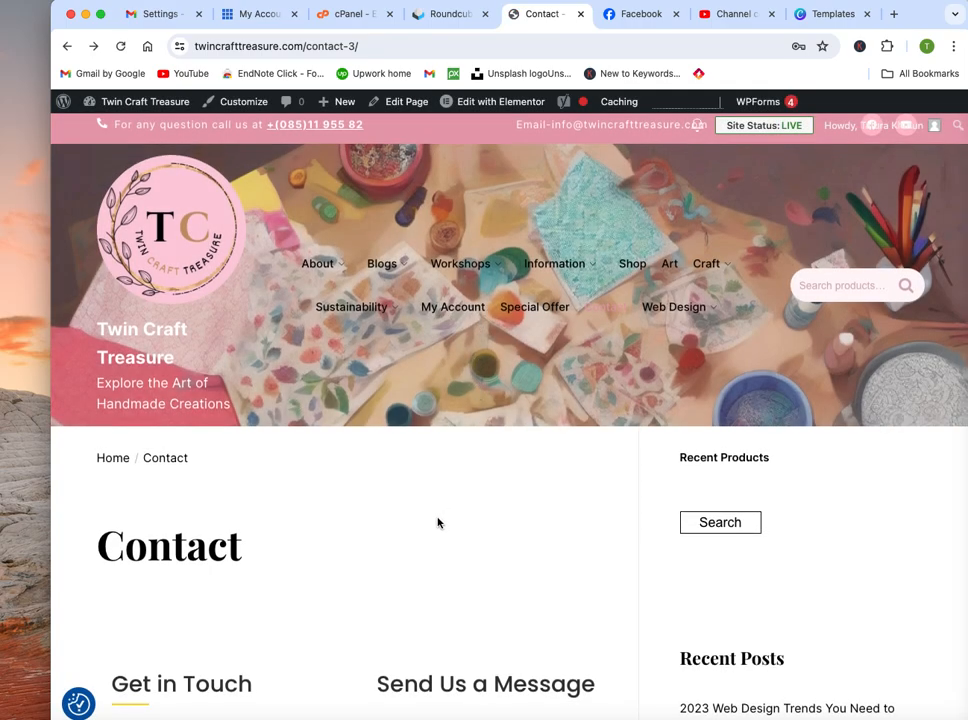
scroll(437, 522, "down", 10)
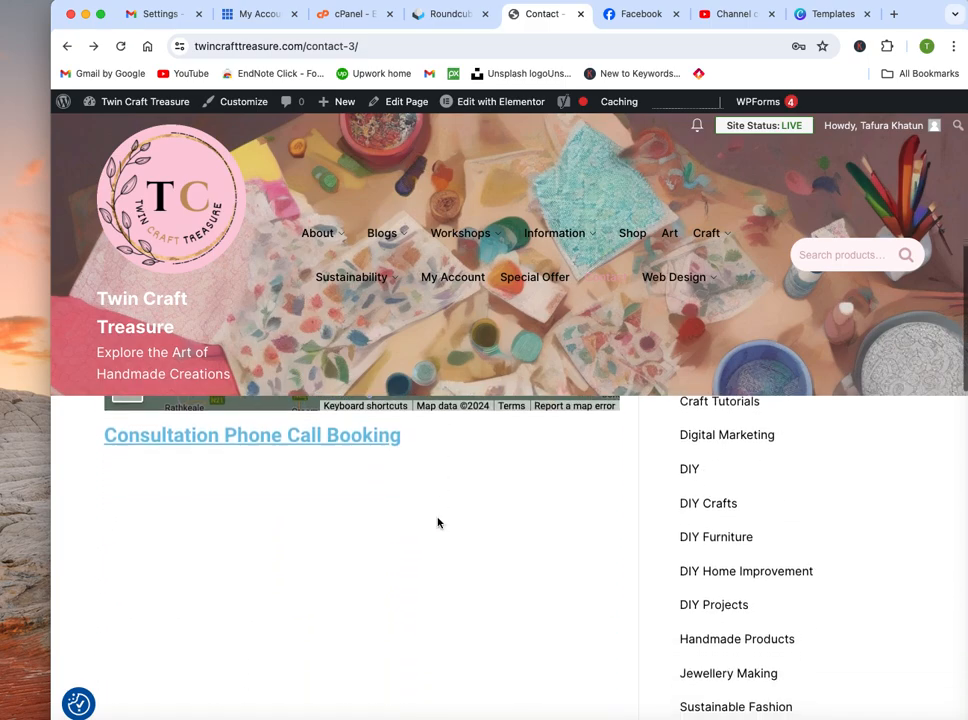
scroll(437, 522, "up", 5)
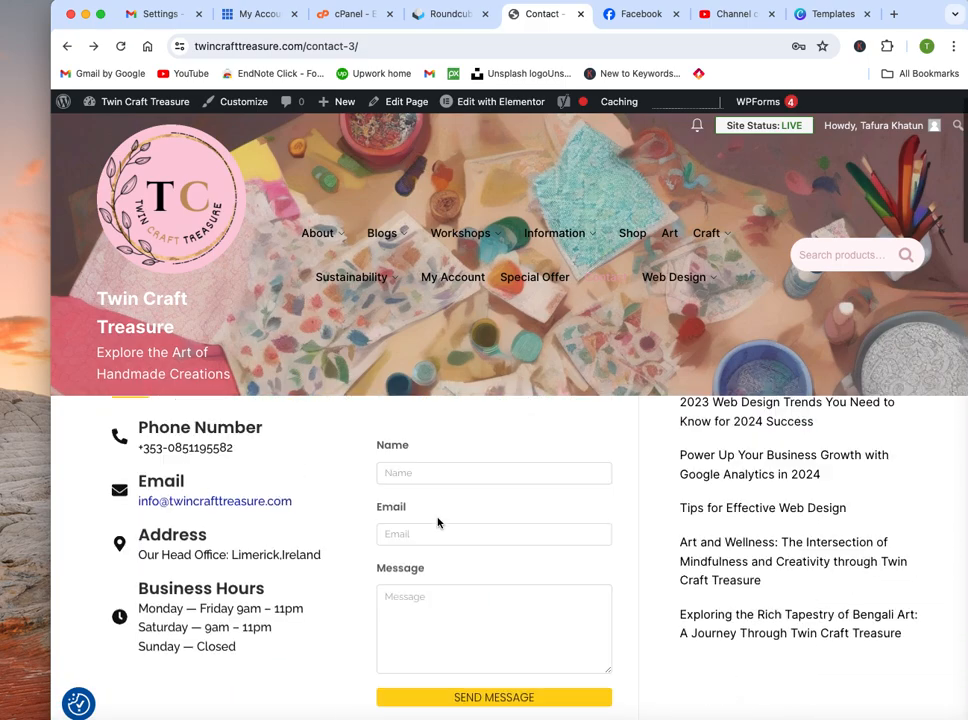
Step: Reopen the Contact page from the site's home page, try the Consultation Phone Call Booking link and go back
left_click(65, 104)
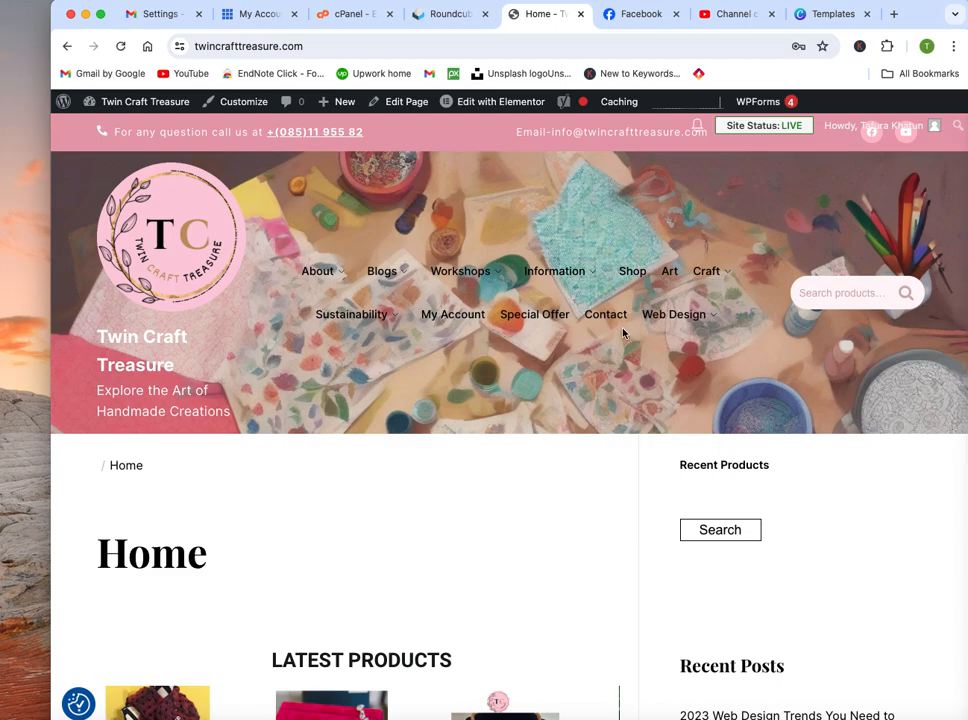
left_click(606, 314)
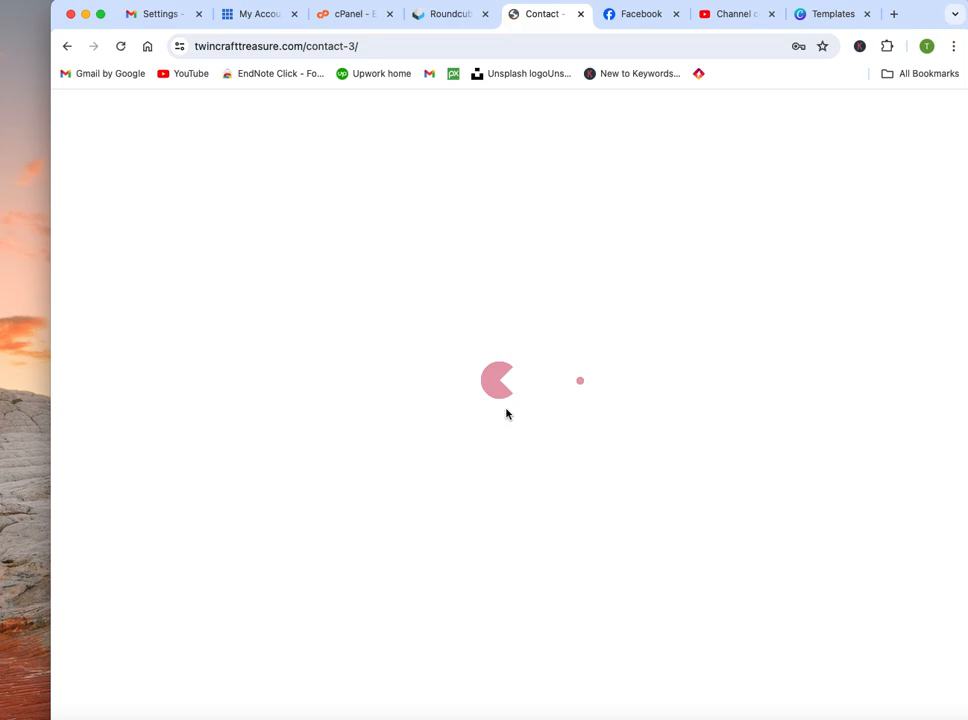
scroll(506, 413, "down", 5)
scroll(506, 413, "down", 10)
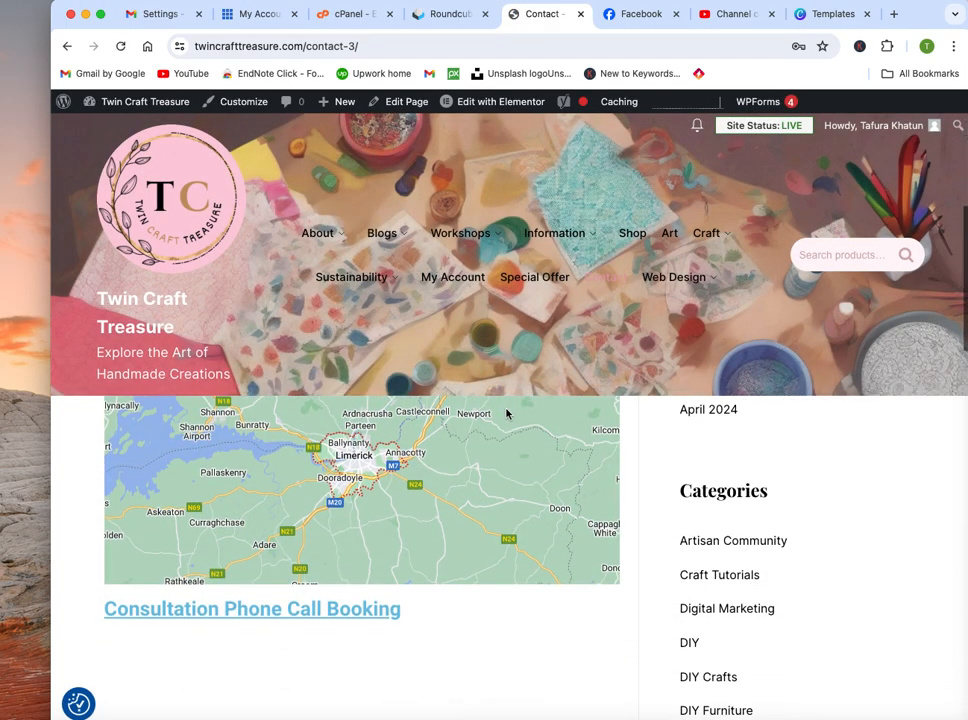
scroll(328, 548, "up", 1)
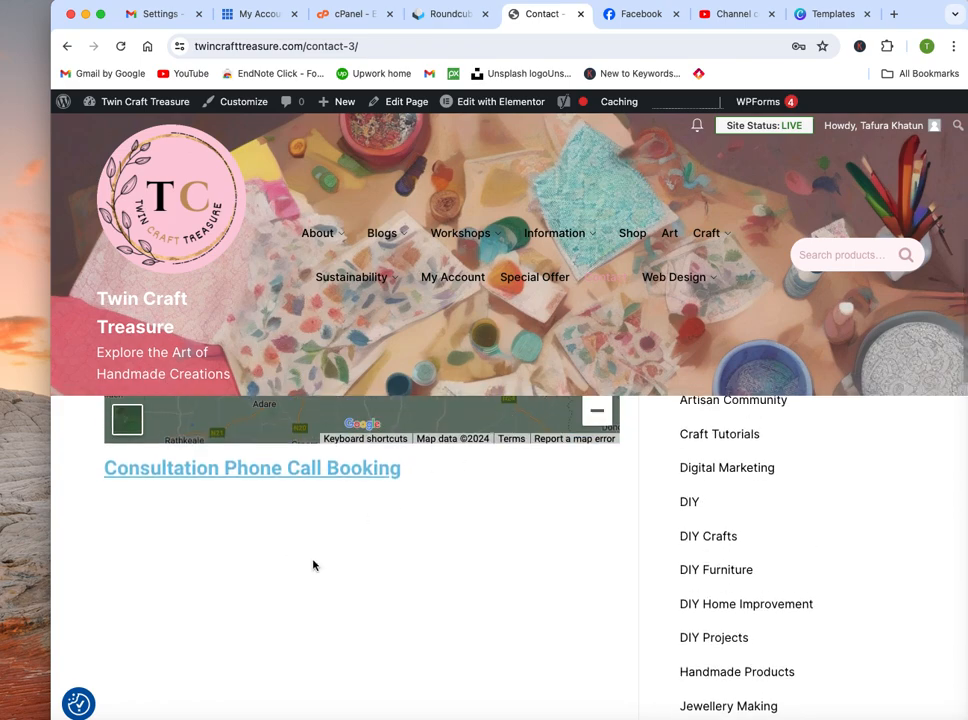
left_click(380, 474)
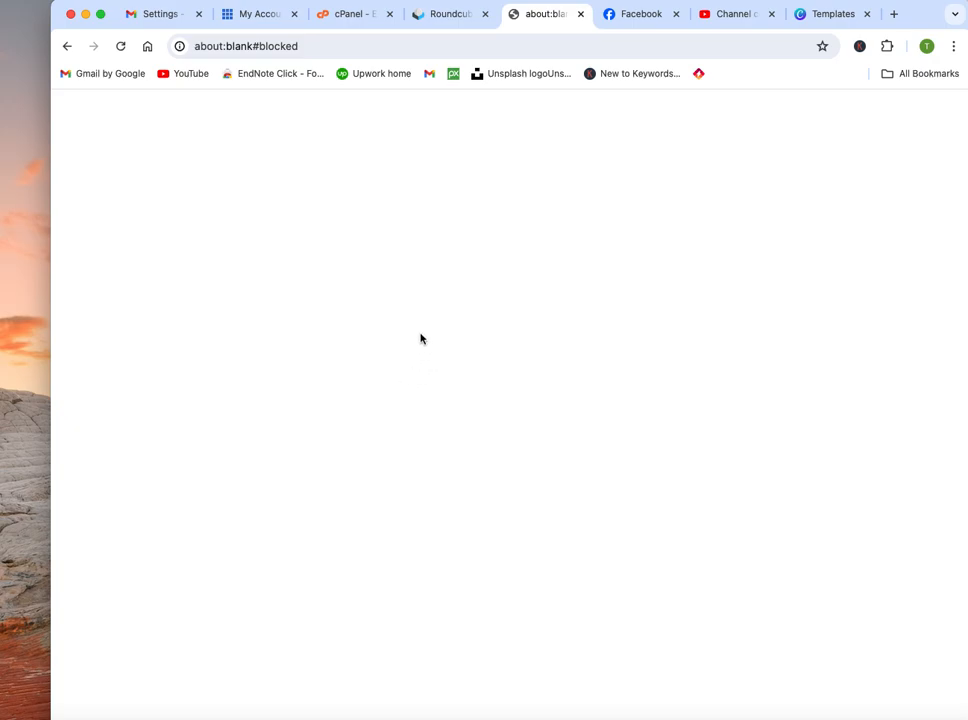
left_click(67, 49)
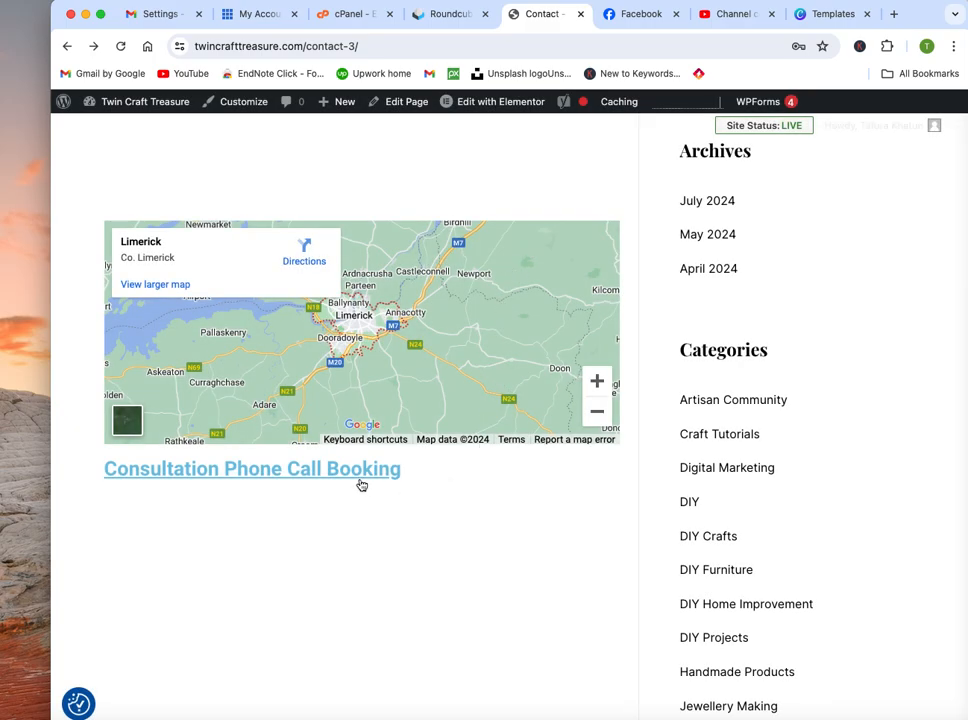
Step: Open the Resources page under Workshops and view its appointment booking form and appointment type selection
scroll(361, 484, "down", 3)
scroll(361, 484, "up", 10)
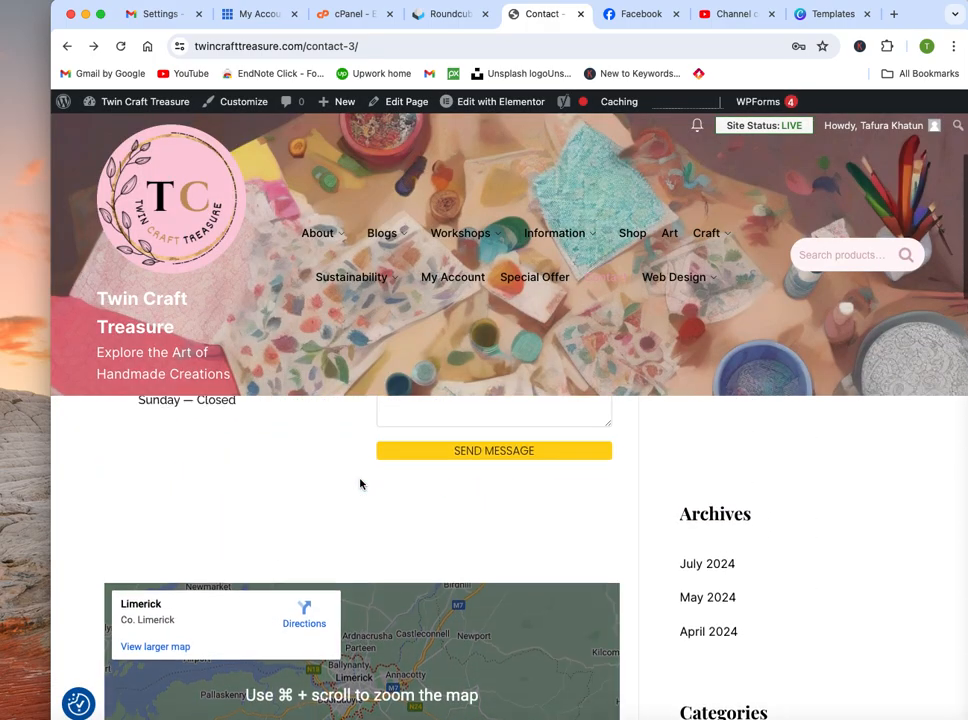
scroll(361, 484, "up", 1)
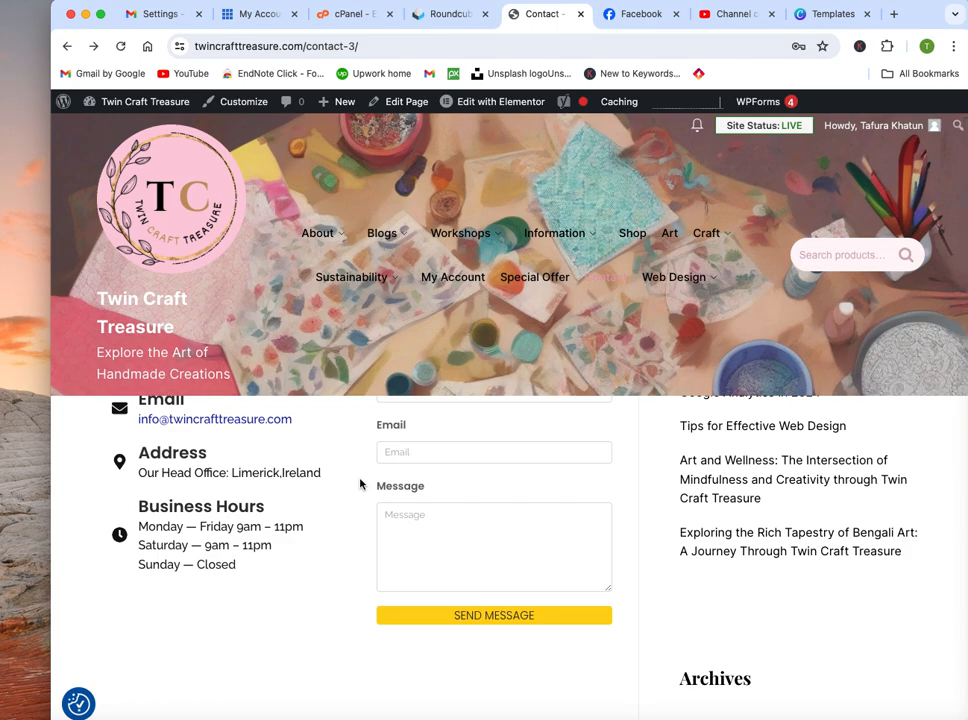
scroll(361, 484, "up", 5)
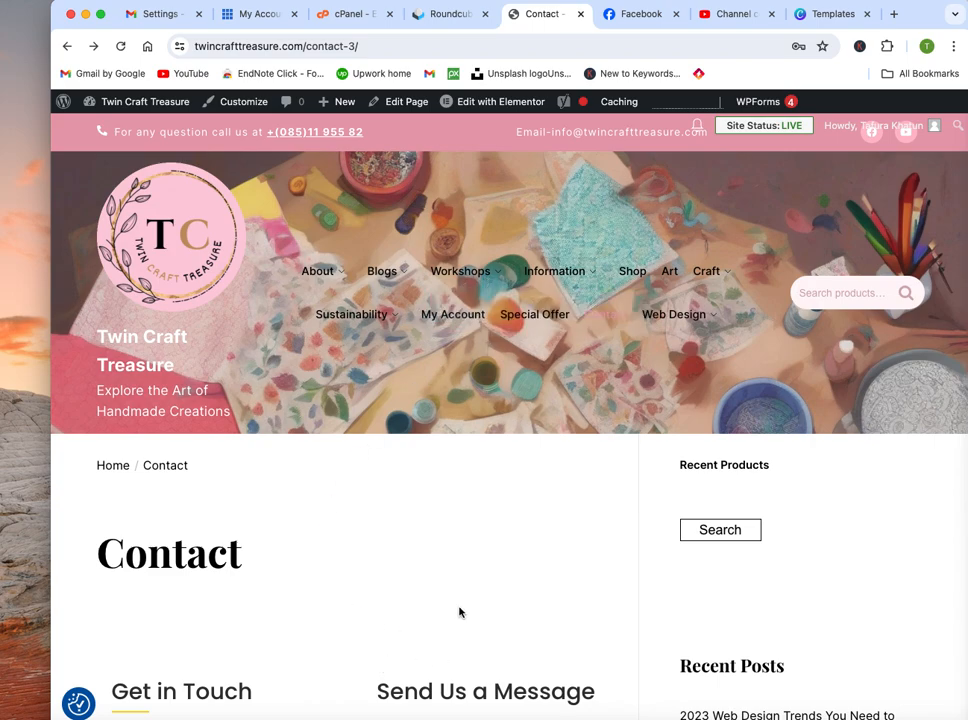
mouse_move(467, 318)
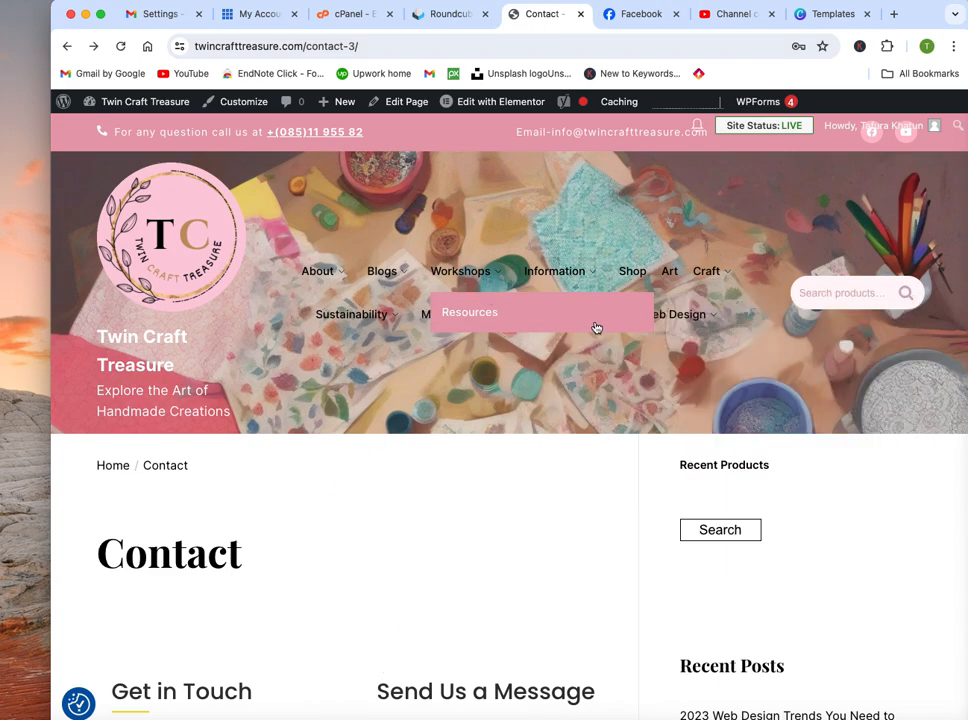
left_click(492, 316)
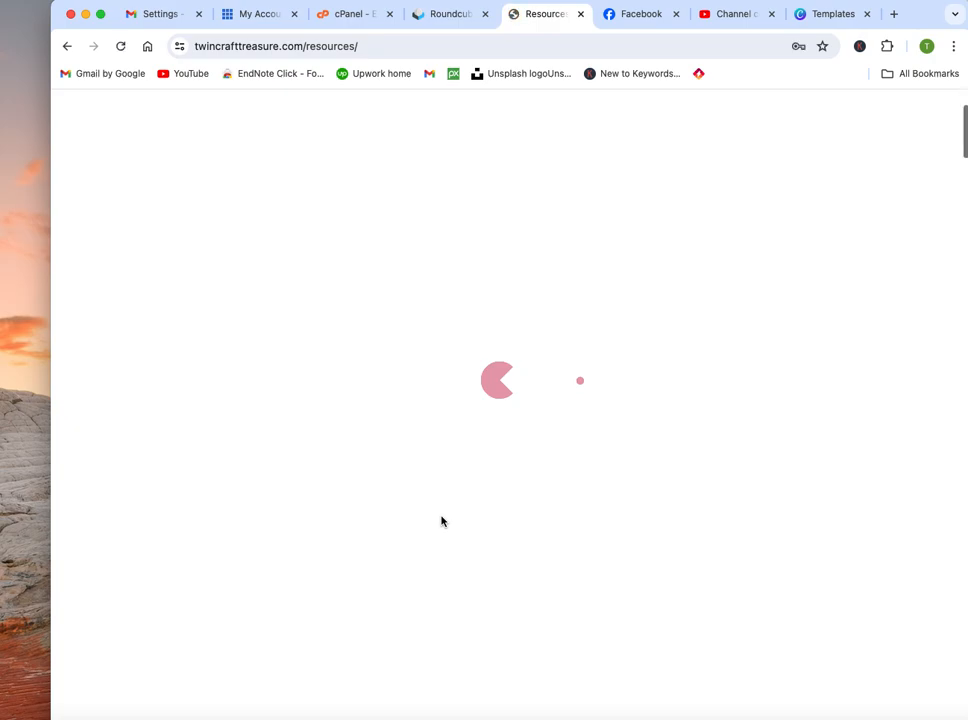
scroll(441, 521, "down", 10)
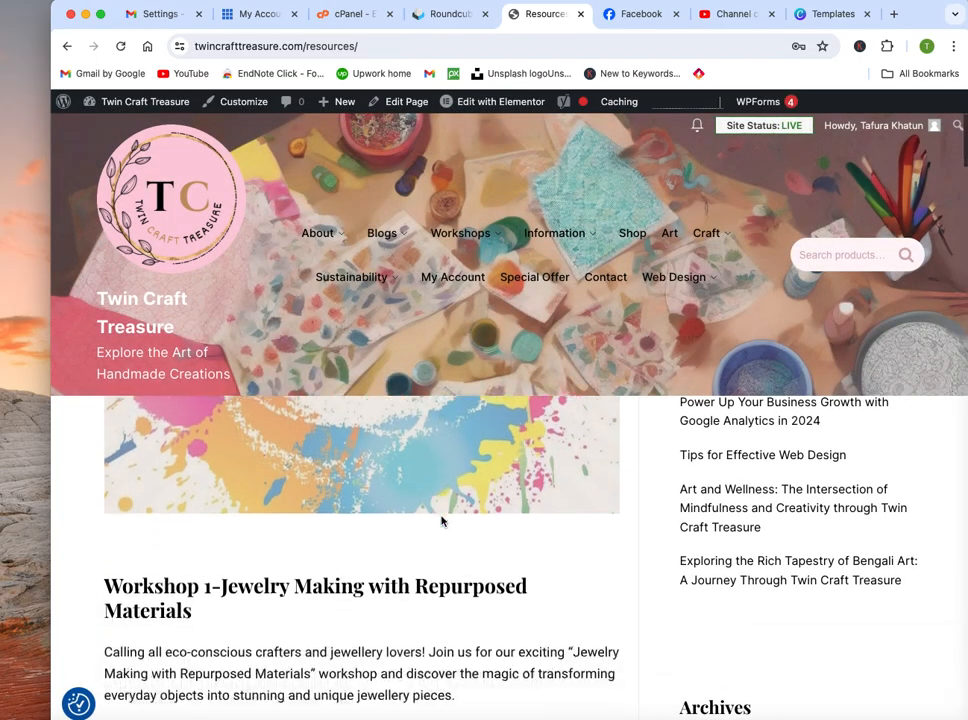
scroll(441, 521, "down", 15)
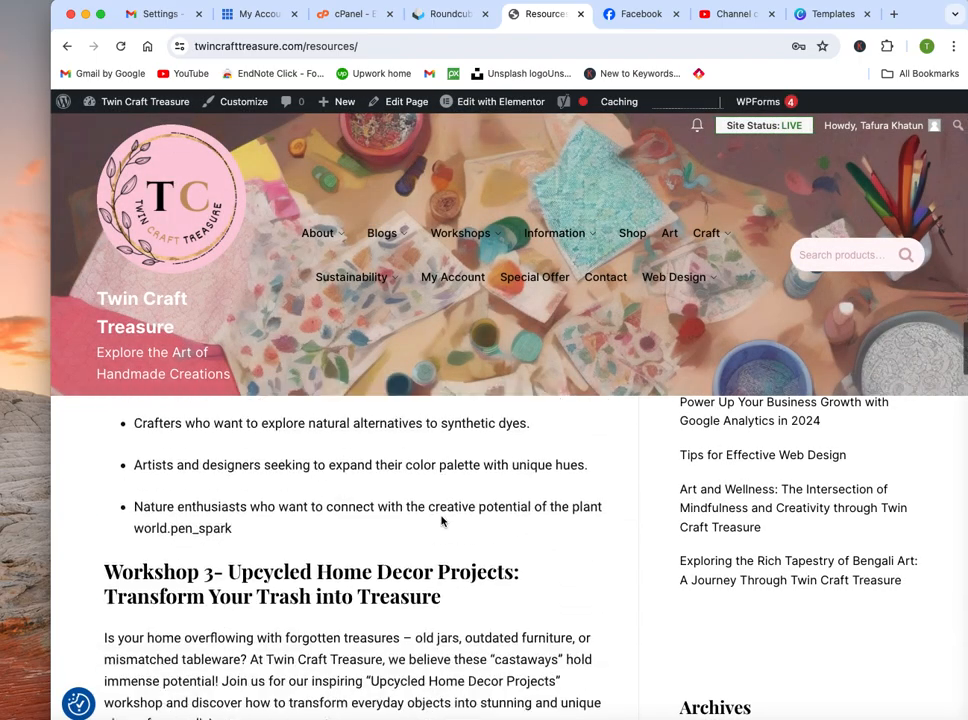
scroll(441, 521, "down", 12)
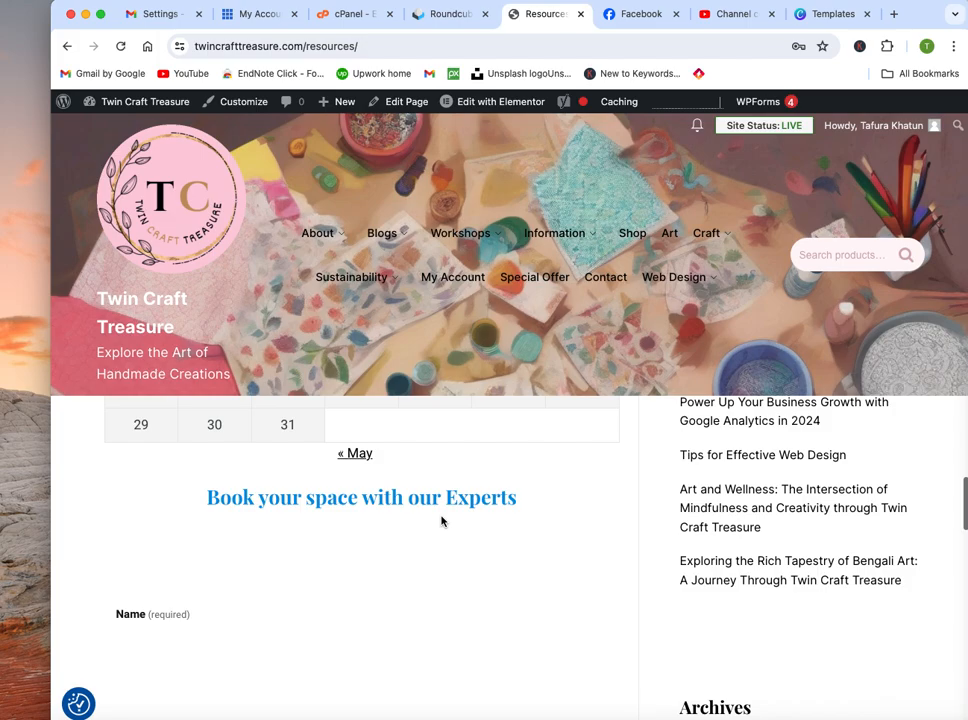
scroll(441, 521, "down", 10)
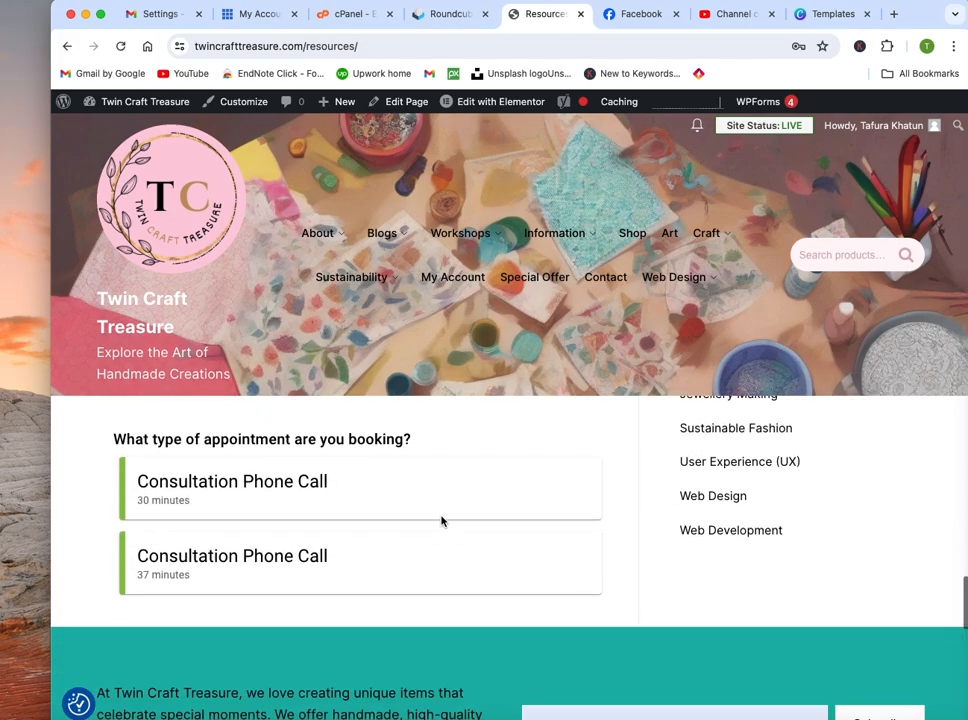
scroll(441, 521, "up", 1)
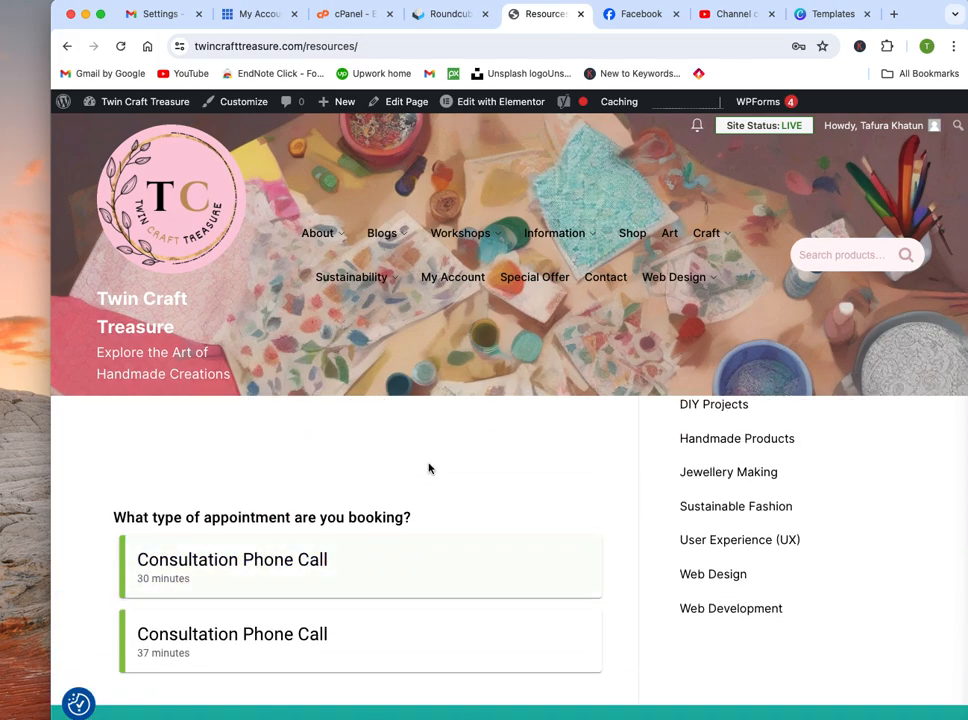
scroll(348, 536, "up", 3)
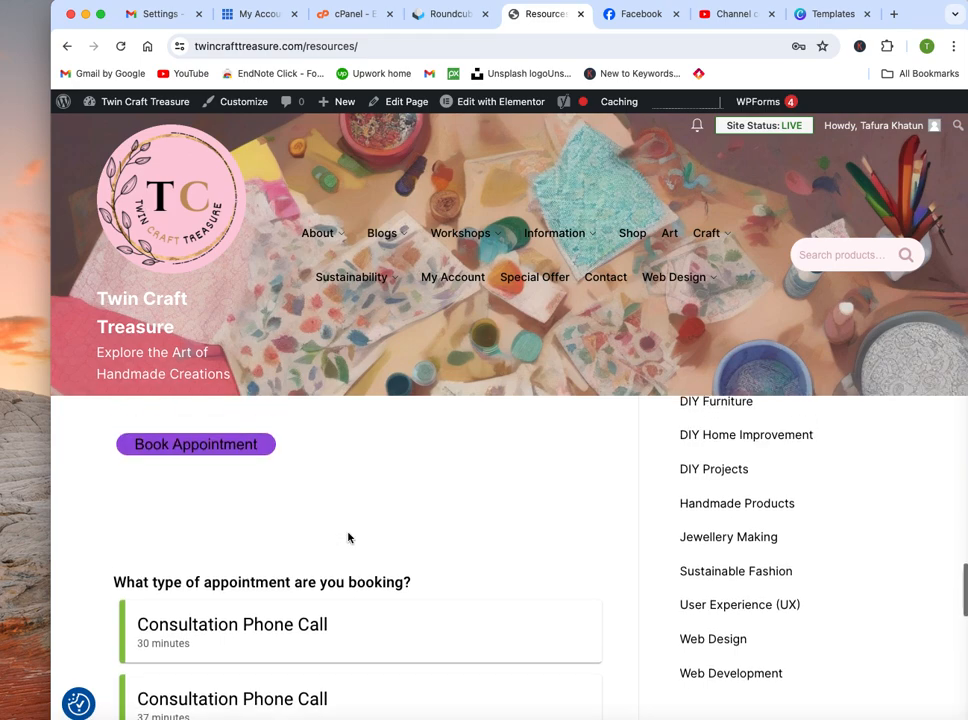
Step: Choose the 37-minute Consultation Phone Call on the Resources page's booking form and select July 5, 2024 as the date
scroll(320, 585, "down", 3)
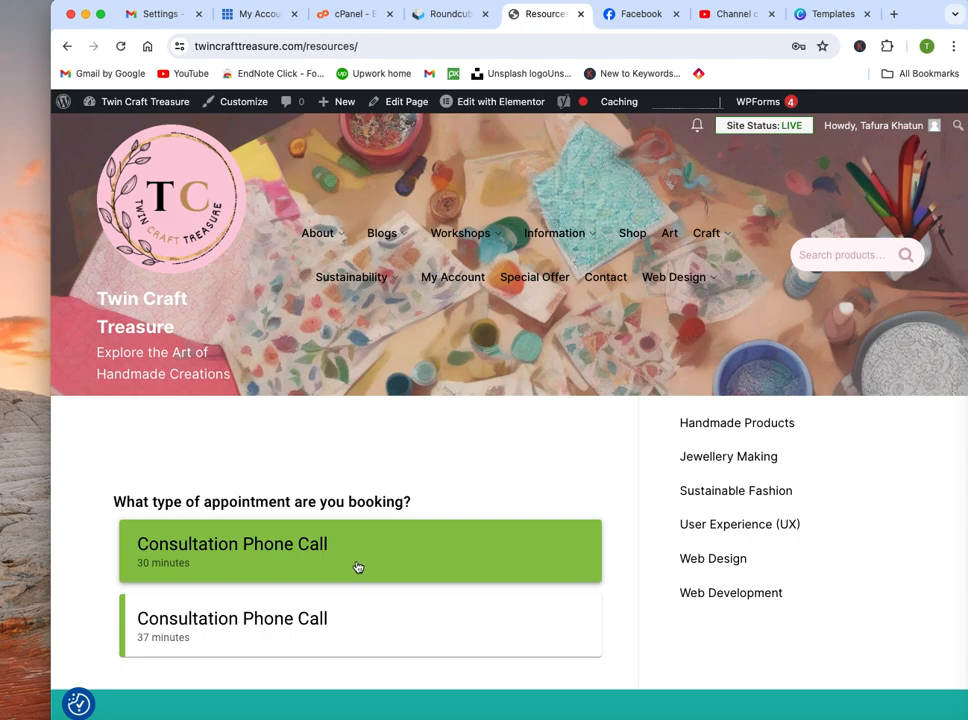
left_click(254, 622)
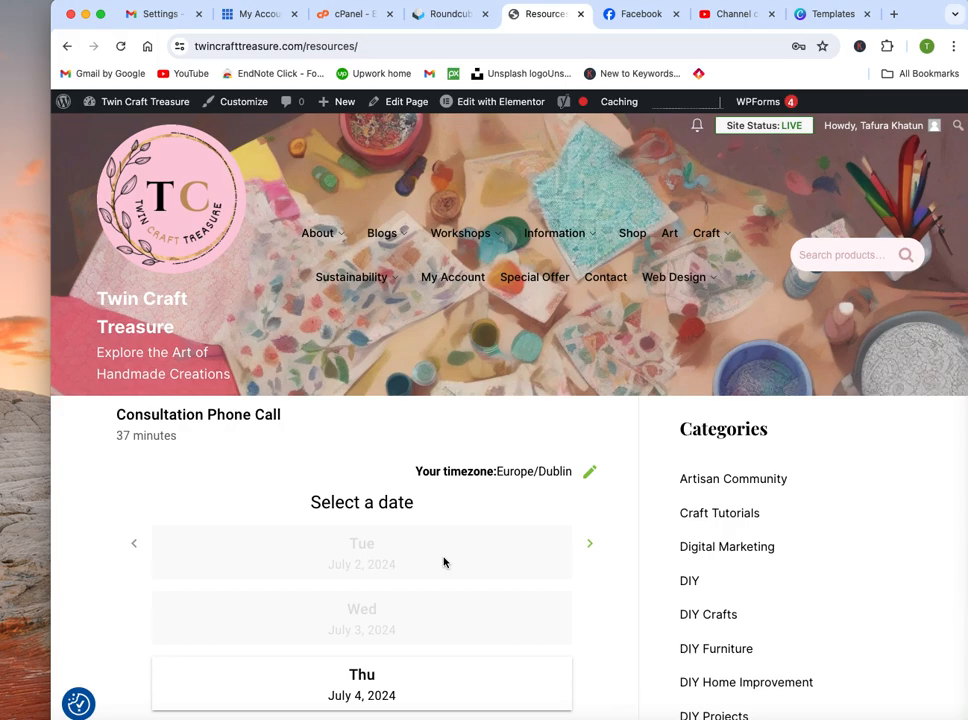
scroll(444, 562, "up", 2)
scroll(444, 562, "down", 6)
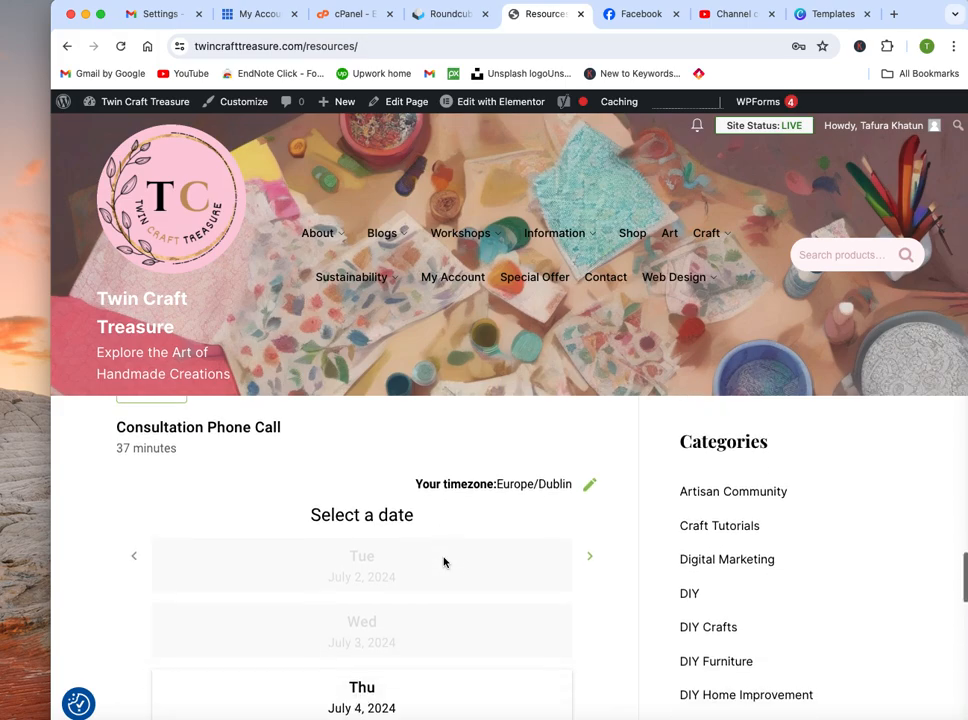
left_click(358, 567)
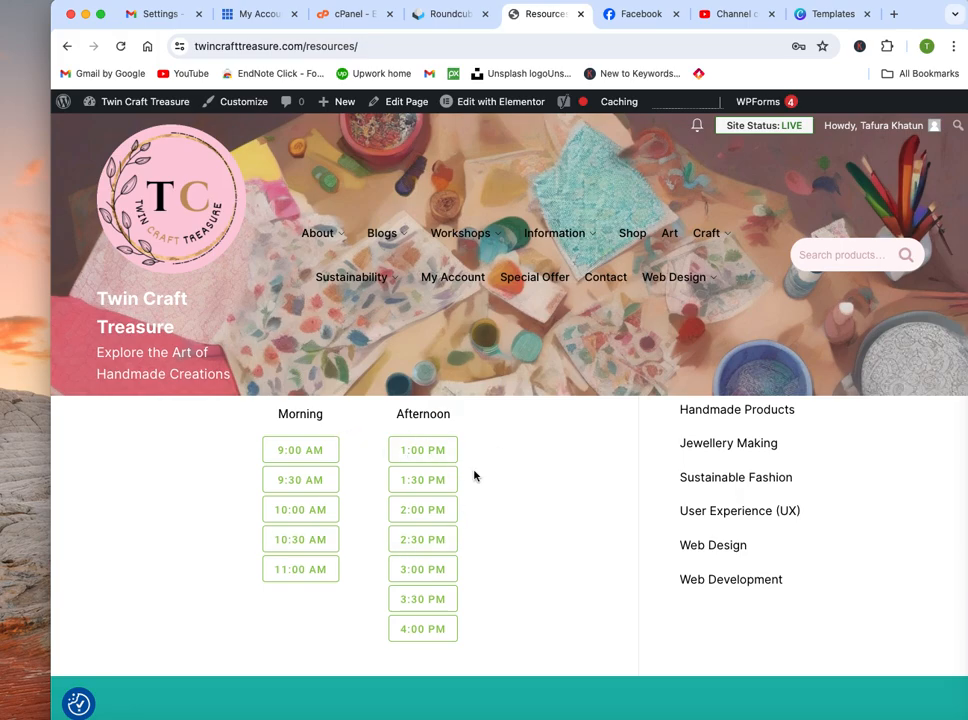
Step: Pick the 1:30 PM afternoon slot and look over the booking details form with its name and email fields
scroll(474, 474, "up", 2)
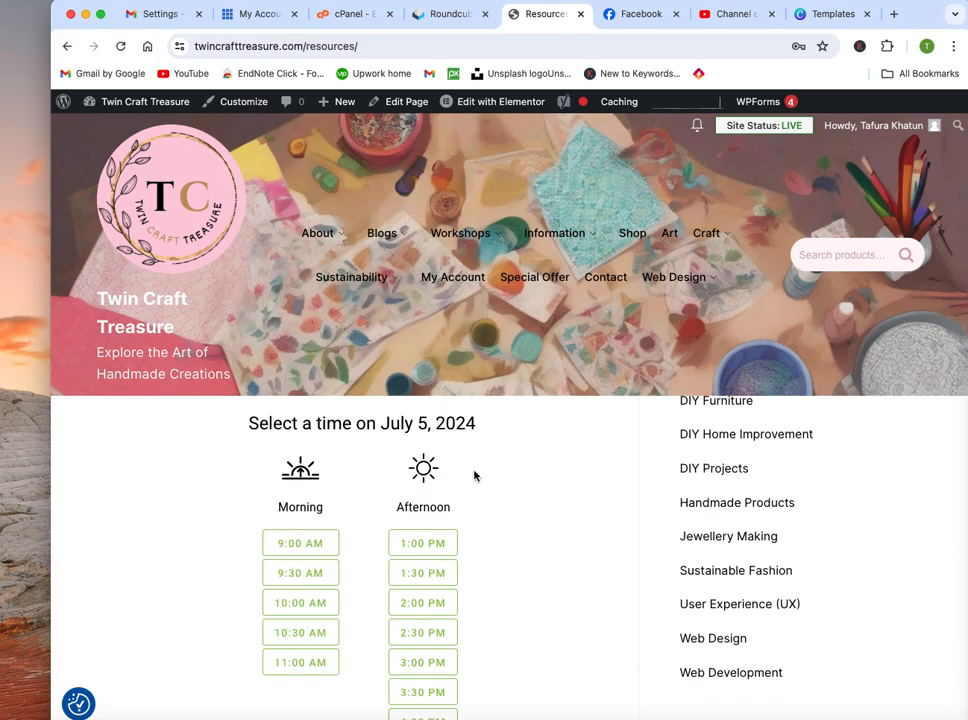
left_click(425, 572)
scroll(481, 540, "up", 2)
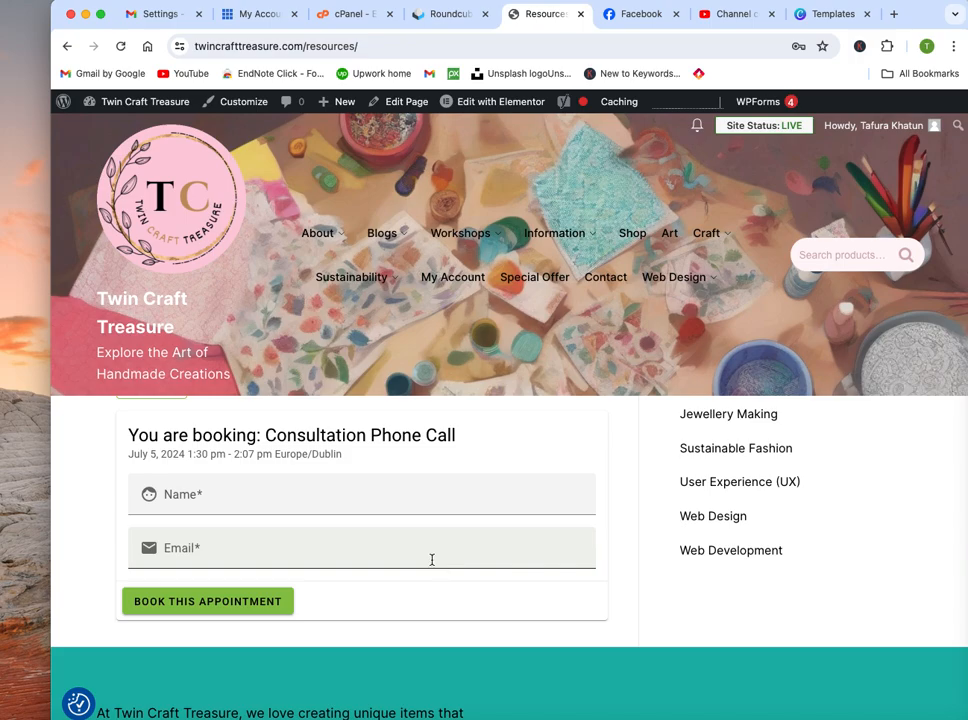
scroll(432, 560, "up", 2)
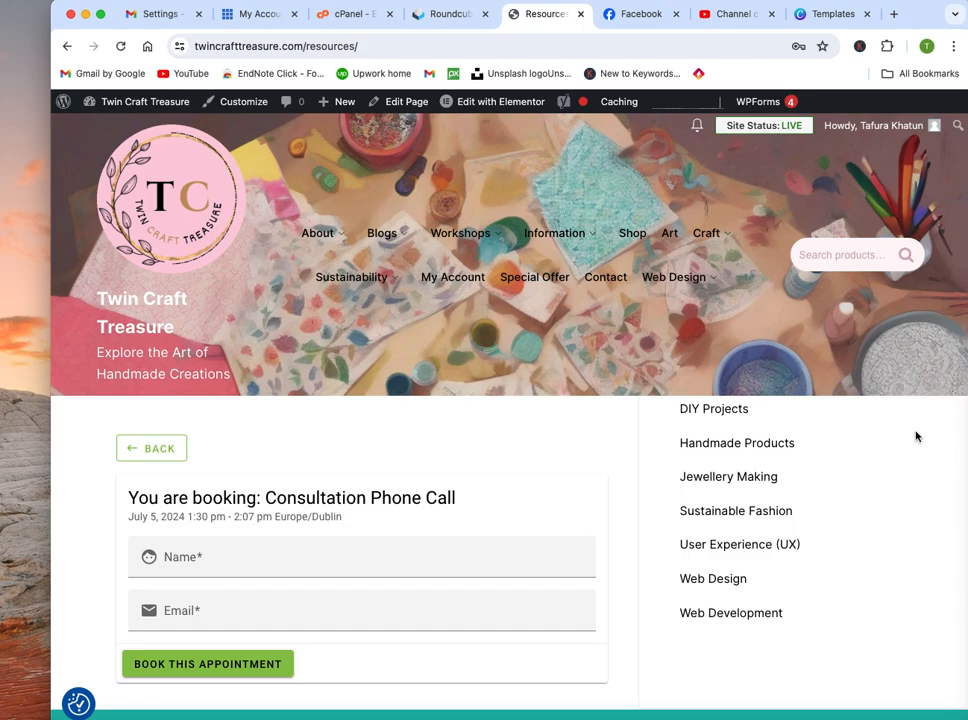
key("super+shift+5")
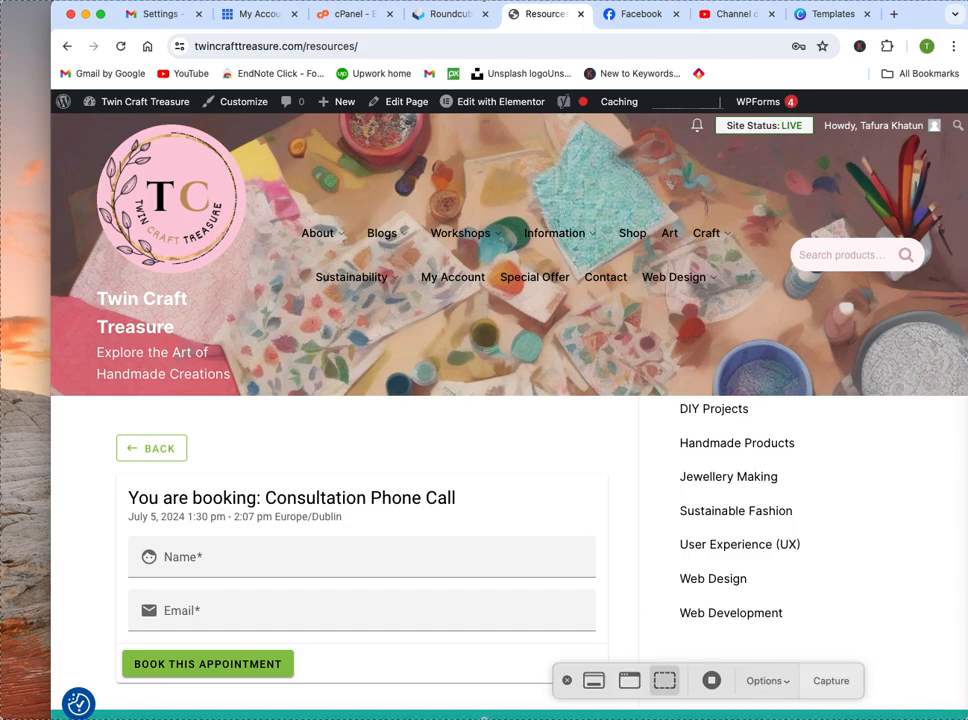